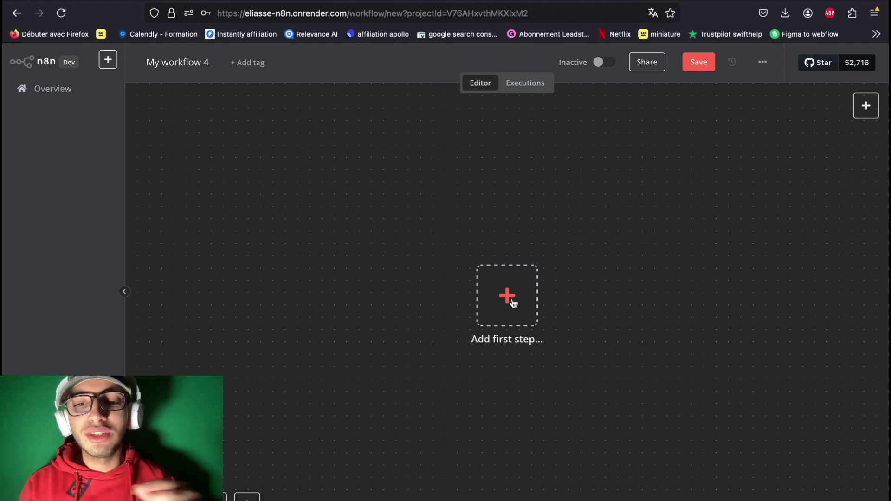
Step: Add an 'On chat message' trigger with the Allow File Uploads option switched on
left_click(513, 303)
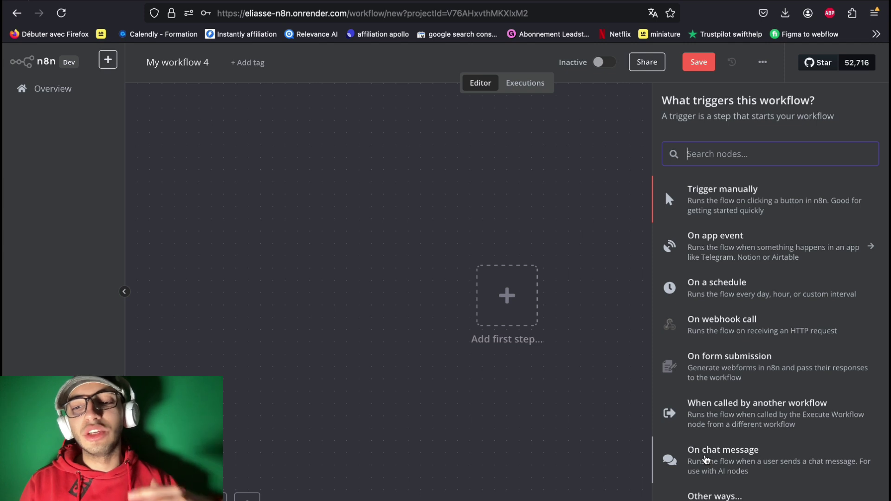
left_click(705, 459)
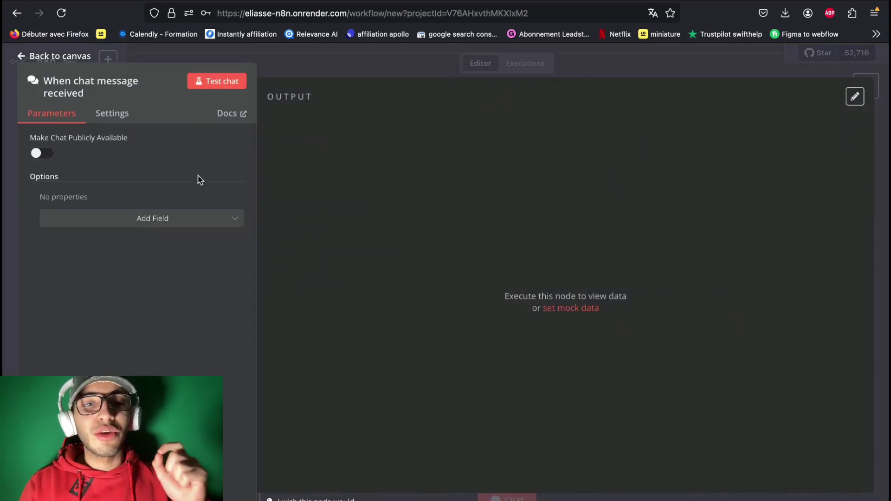
left_click(179, 224)
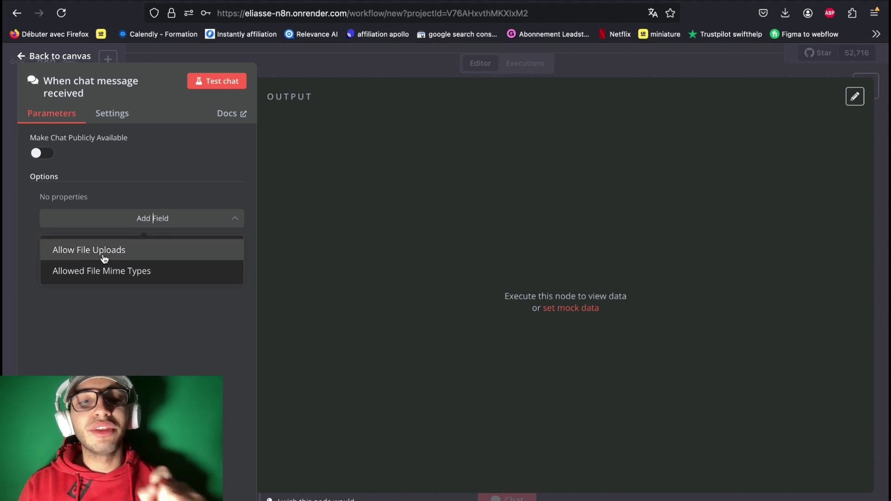
left_click(125, 256)
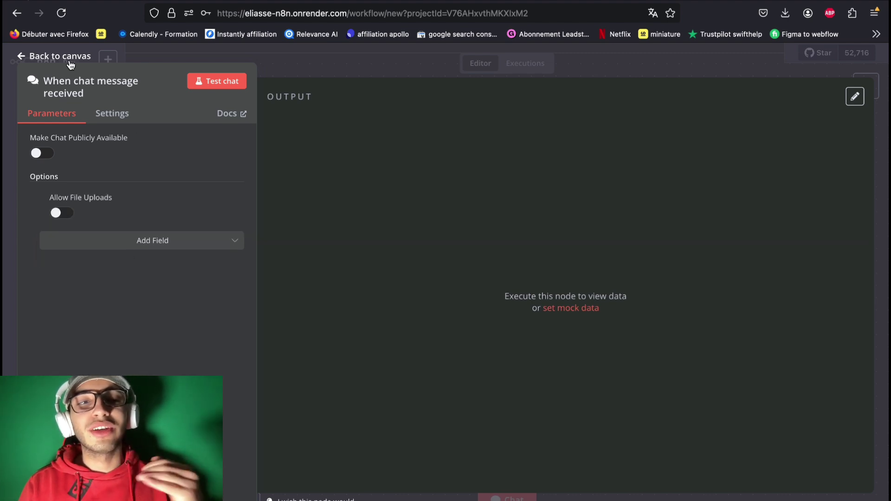
left_click(68, 217)
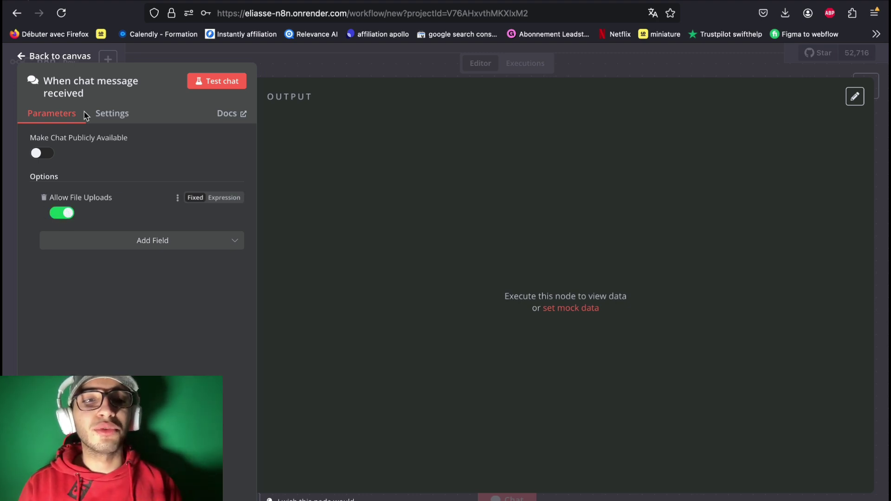
left_click(52, 56)
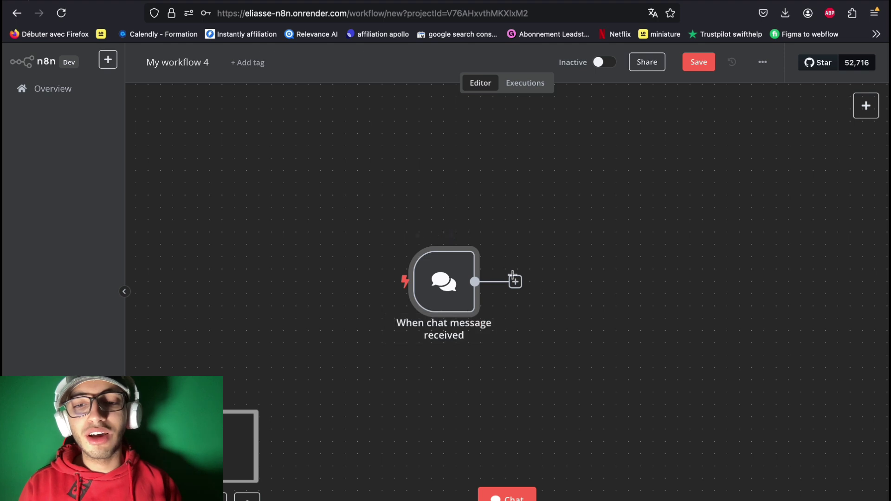
Step: Add a Pinecone Vector Store node after the chat trigger using 'Add documents to vector store'
left_click(515, 281)
type("pinecone")
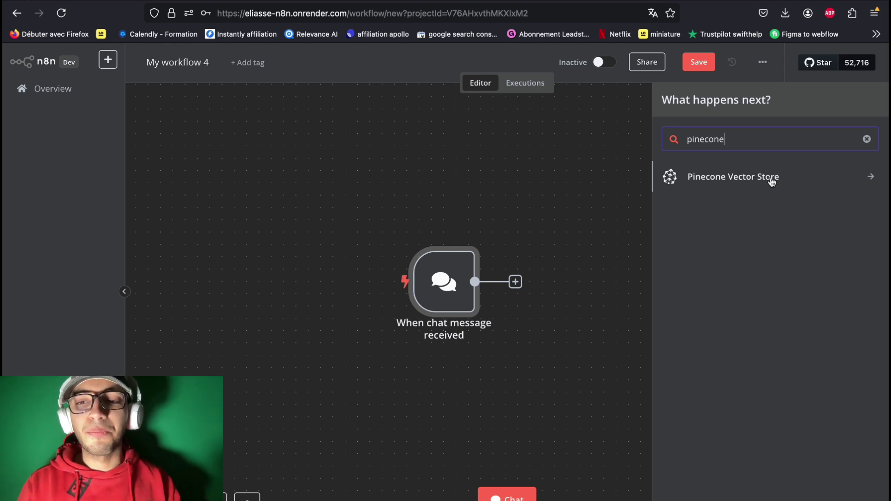
left_click(772, 182)
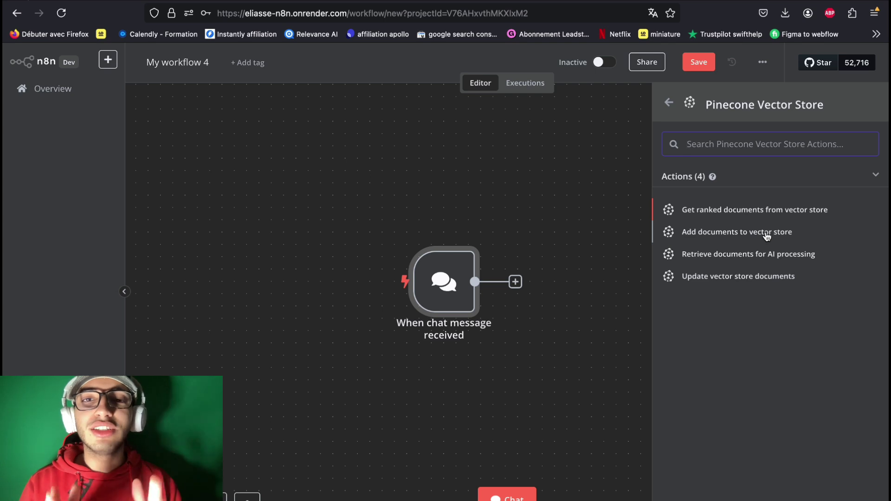
left_click(767, 236)
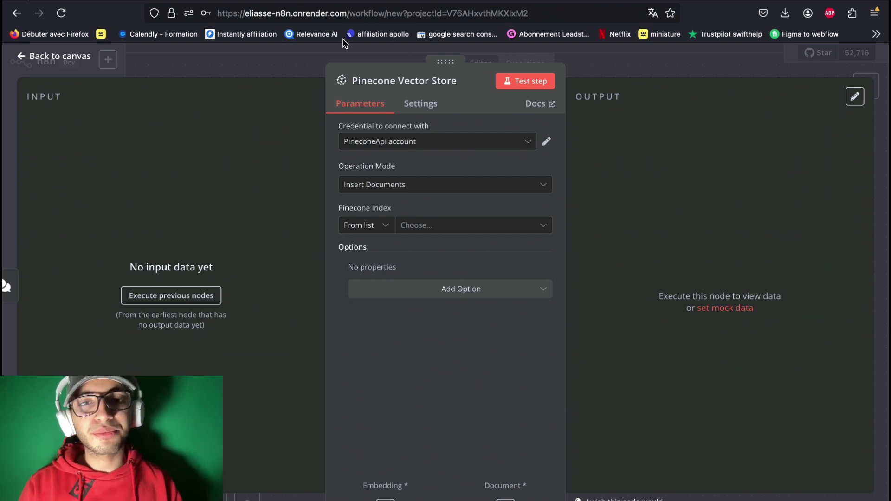
Step: Create a Pinecone index named testing, configured for text-embedding-3-small vectors
left_click(316, 1)
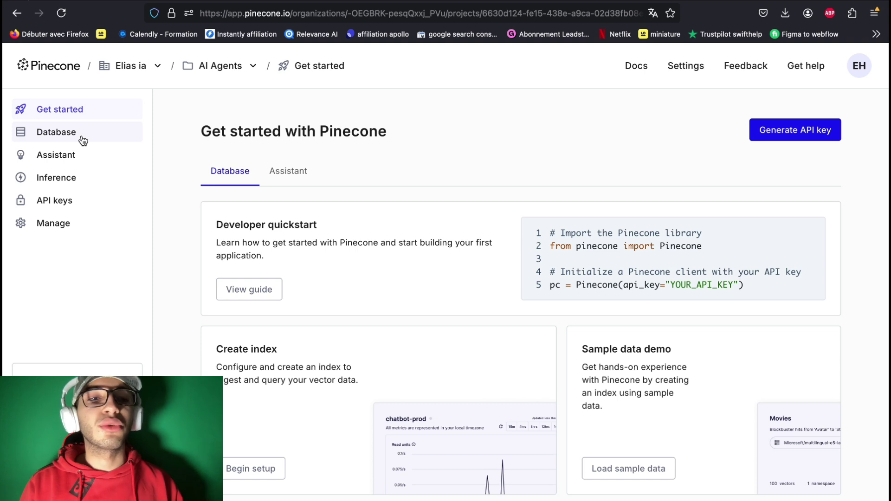
left_click(82, 139)
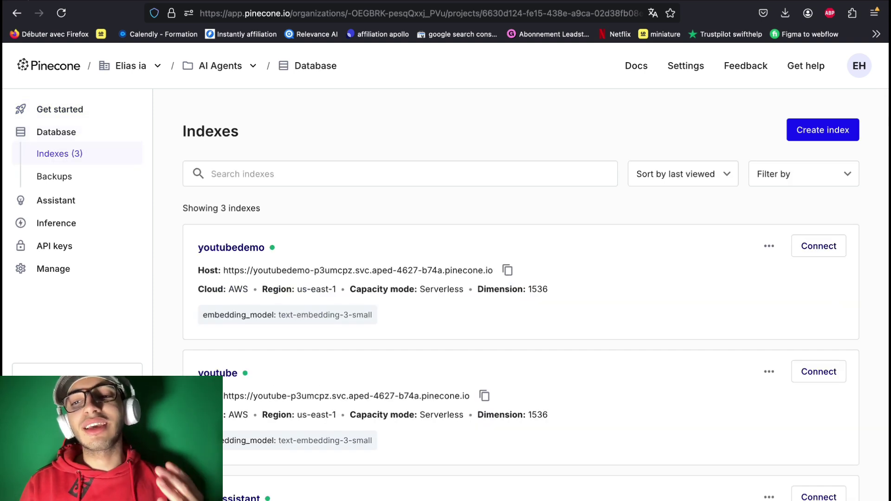
left_click(825, 136)
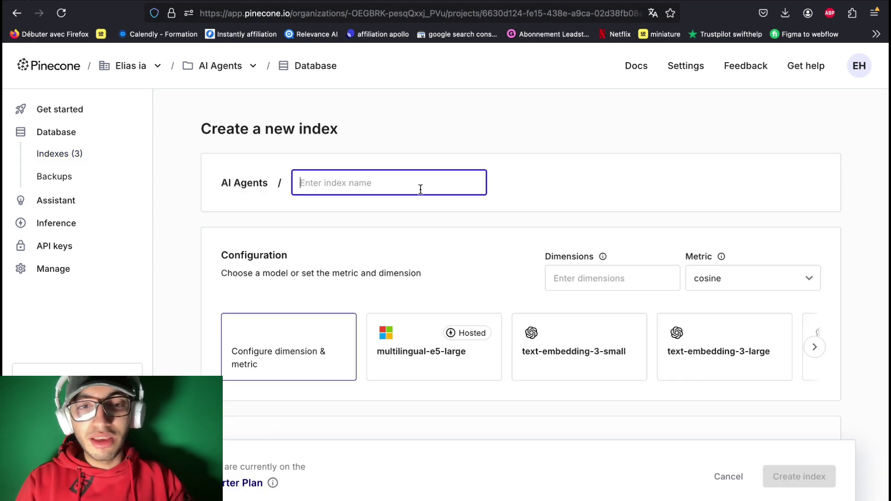
type("t")
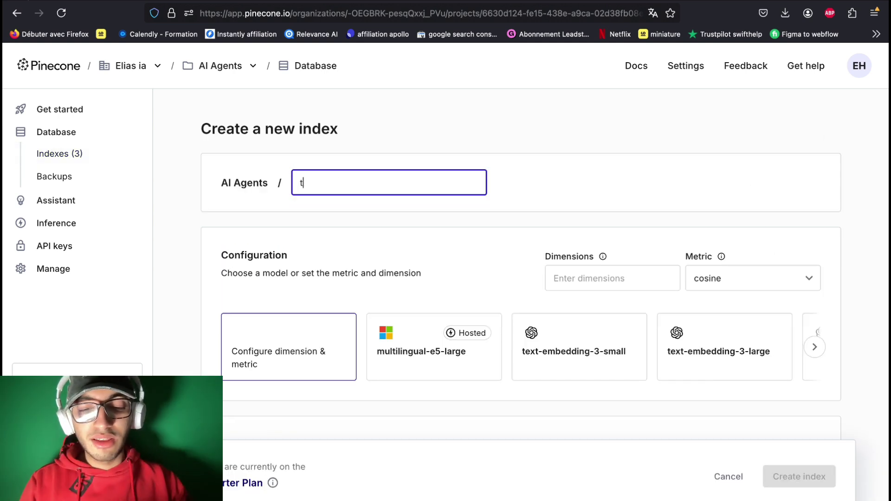
scroll(511, 279, "down", 2)
left_click(571, 292)
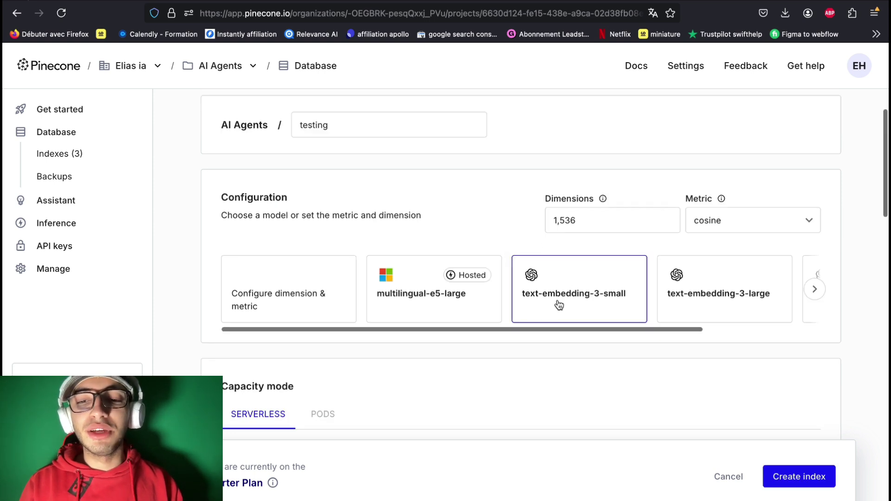
scroll(575, 288, "down", 2)
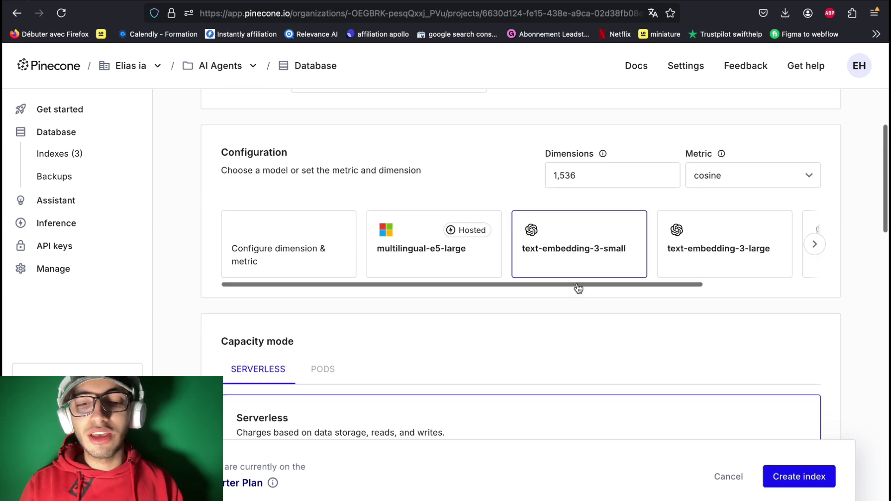
left_click(813, 478)
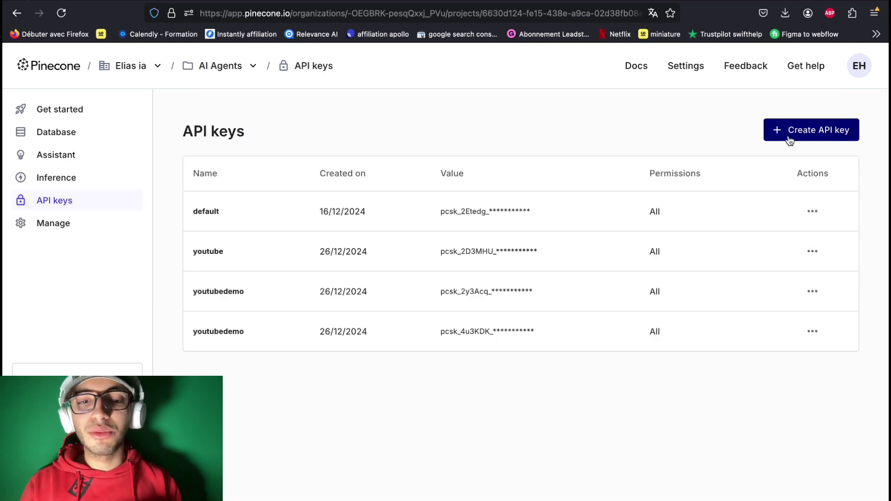
Step: Generate a new Pinecone API key named 'test' and reveal its value
left_click(51, 204)
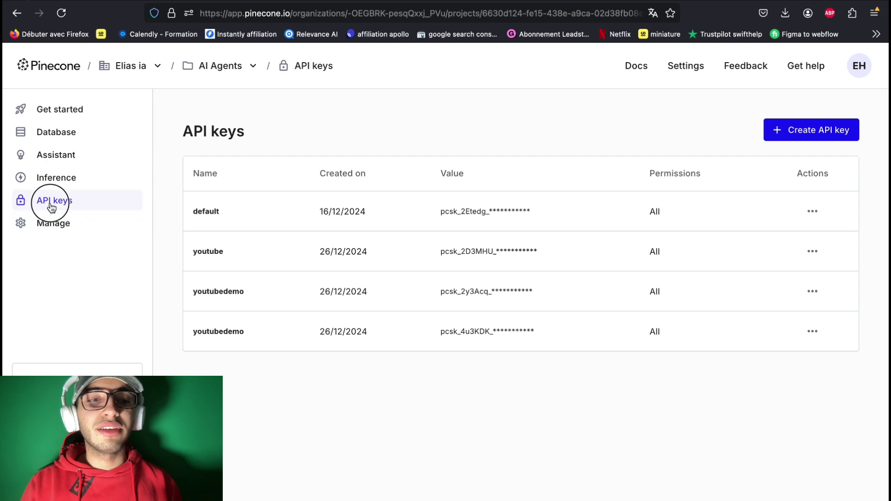
left_click(789, 135)
left_click(486, 255)
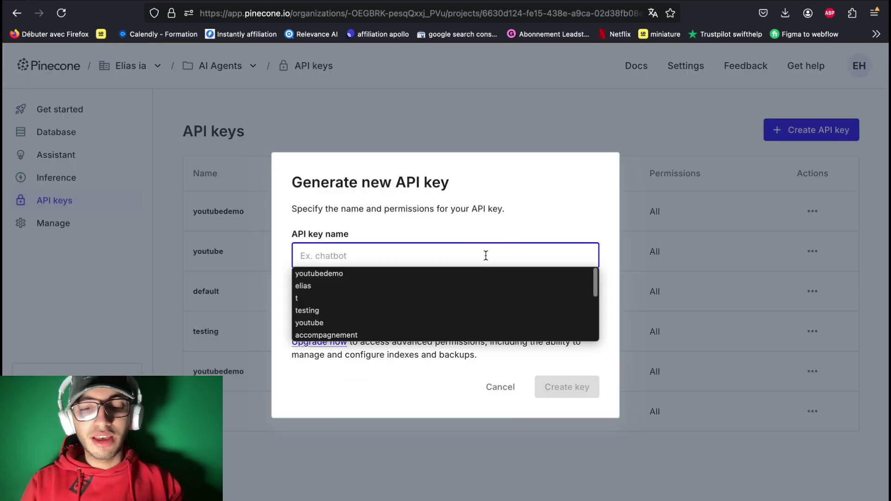
type("test")
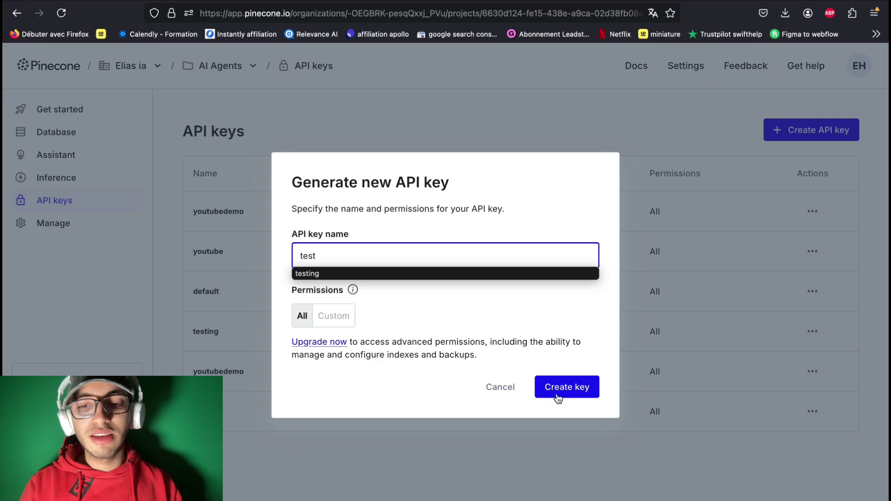
left_click(578, 393)
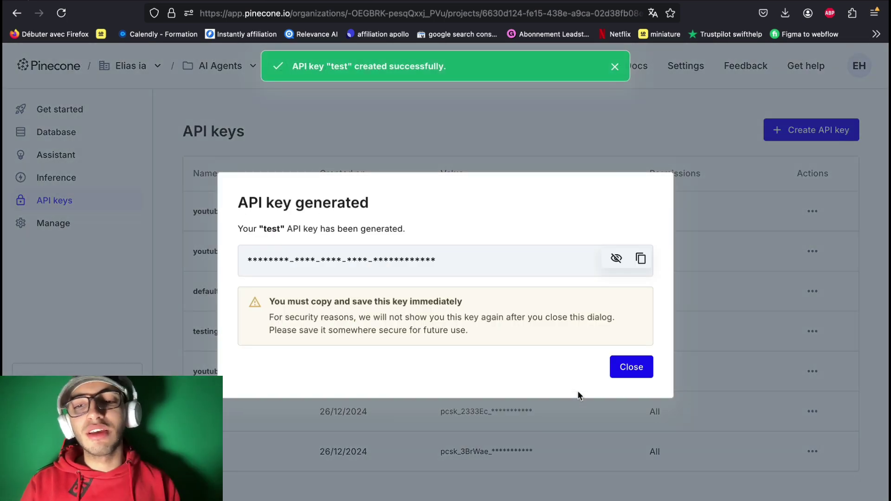
left_click(618, 260)
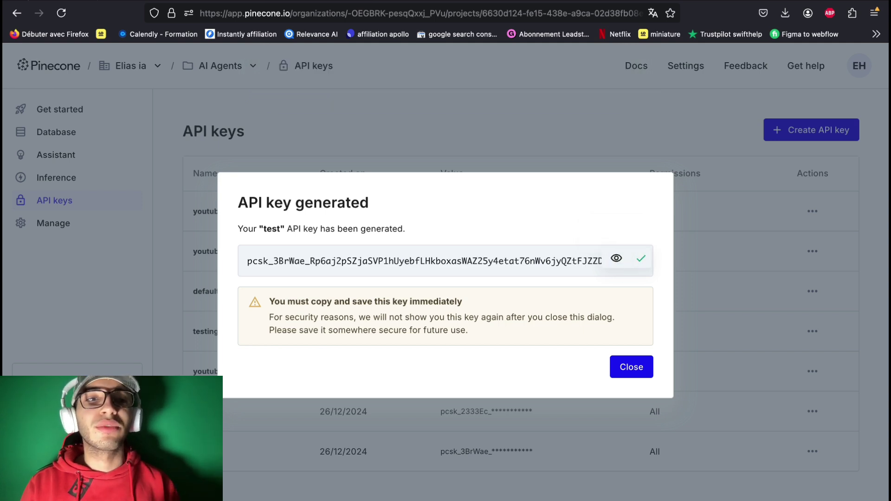
Step: Create and save a new Pinecone credential containing the pasted API key, then return to the canvas
left_click(70, 3)
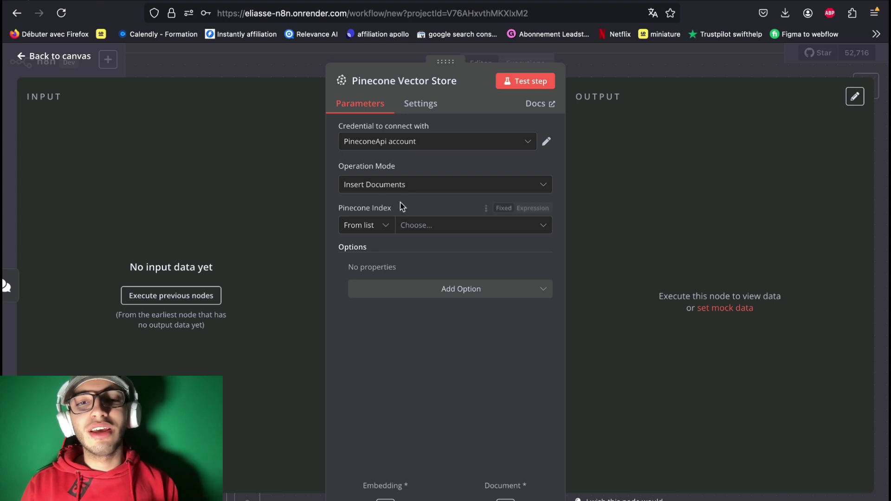
left_click(431, 144)
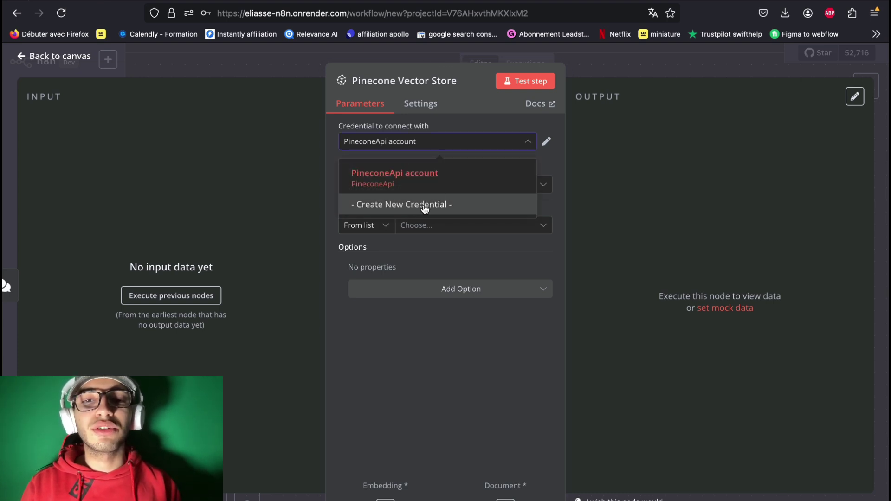
left_click(425, 204)
left_click_drag(396, 212, 235, 210)
key("super+v")
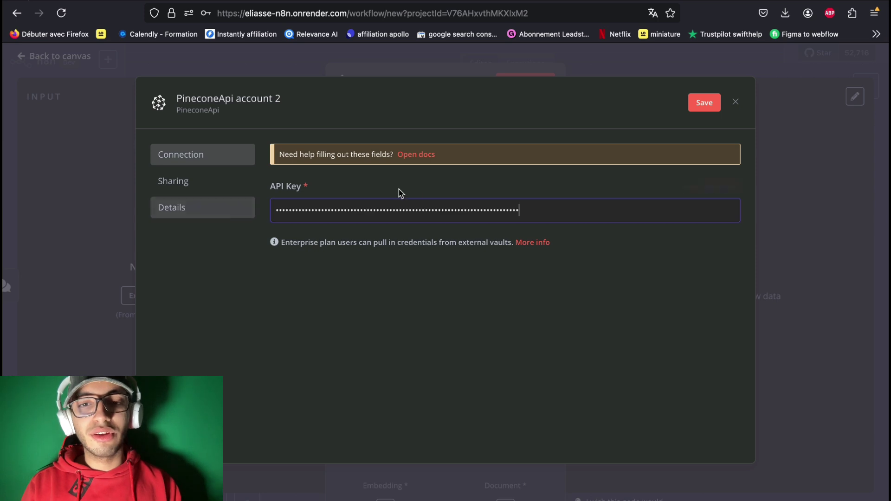
left_click(704, 102)
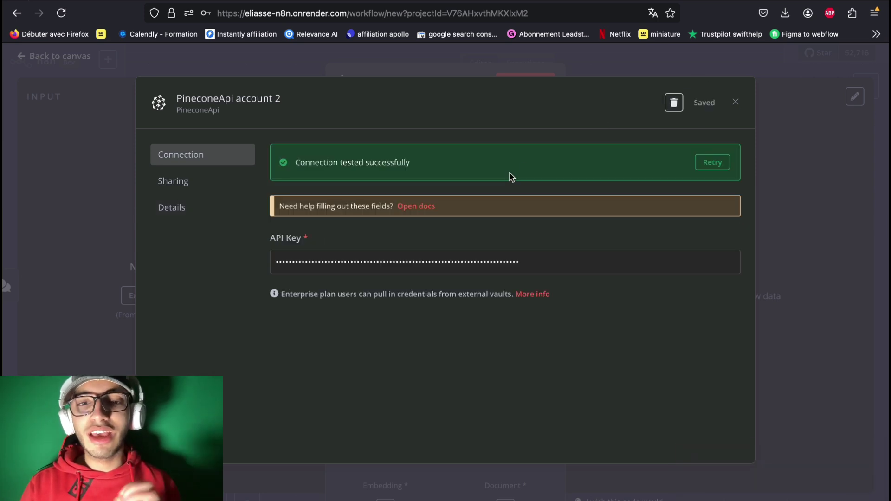
left_click(735, 101)
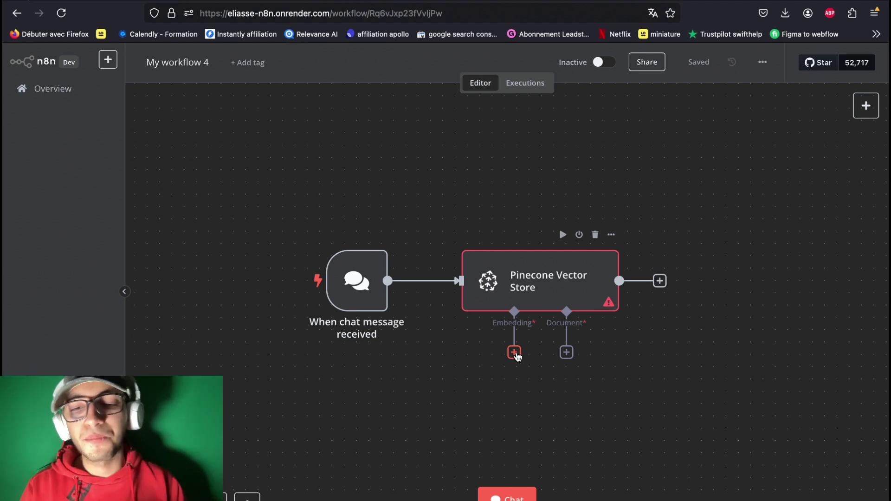
Step: Attach an Embeddings OpenAI sub-node with model text-embedding-3-small to the Pinecone node's Embedding input
left_click(515, 353)
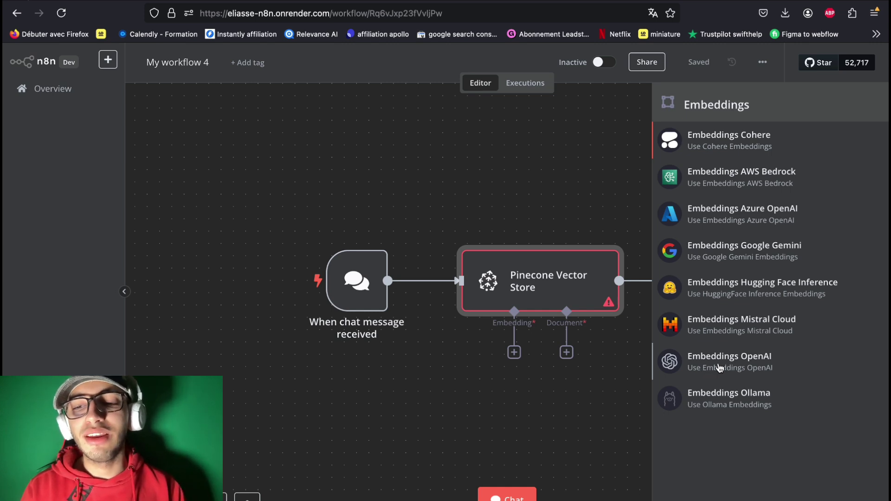
left_click(742, 368)
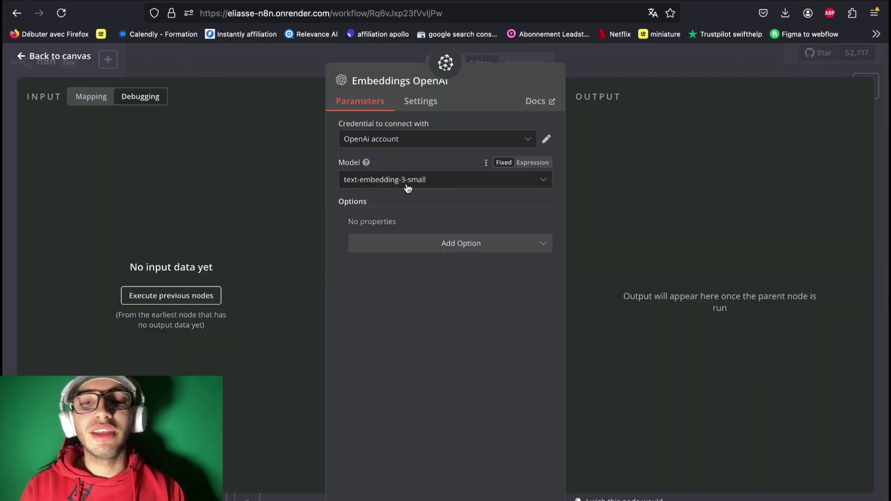
left_click(388, 141)
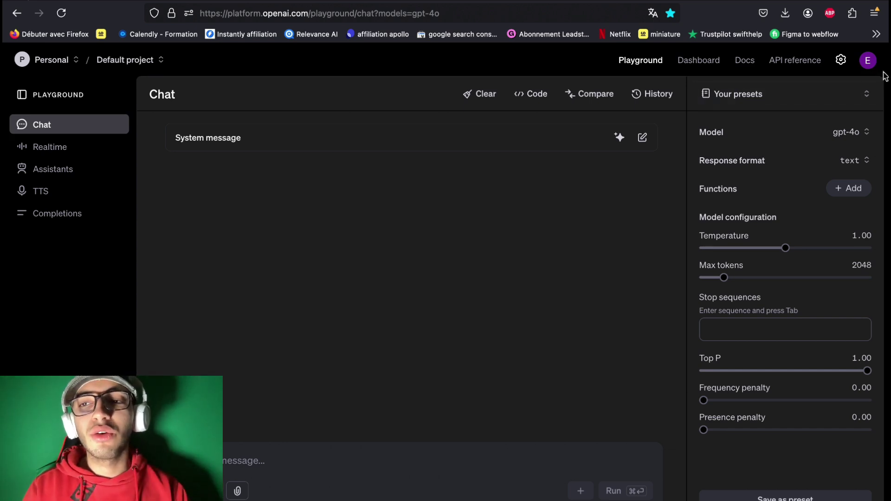
Step: On the OpenAI API keys page, create secret key 'testing' for the Default project and copy it
left_click(867, 67)
left_click(801, 167)
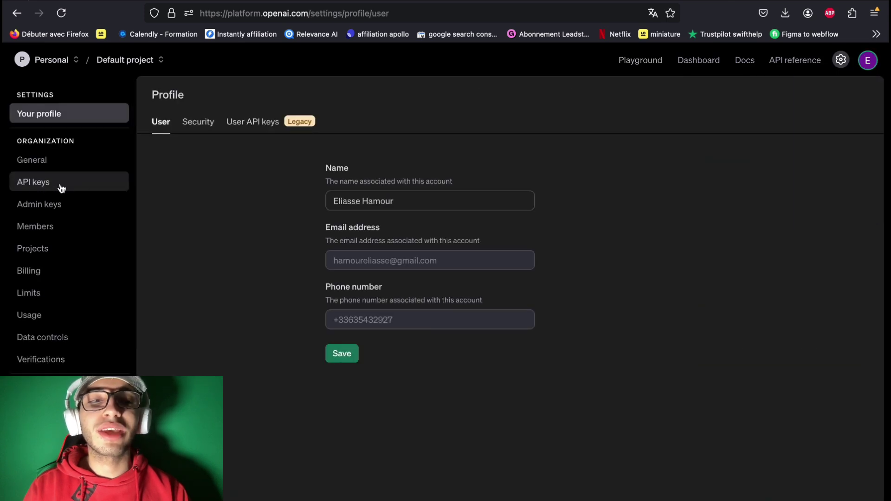
left_click(57, 188)
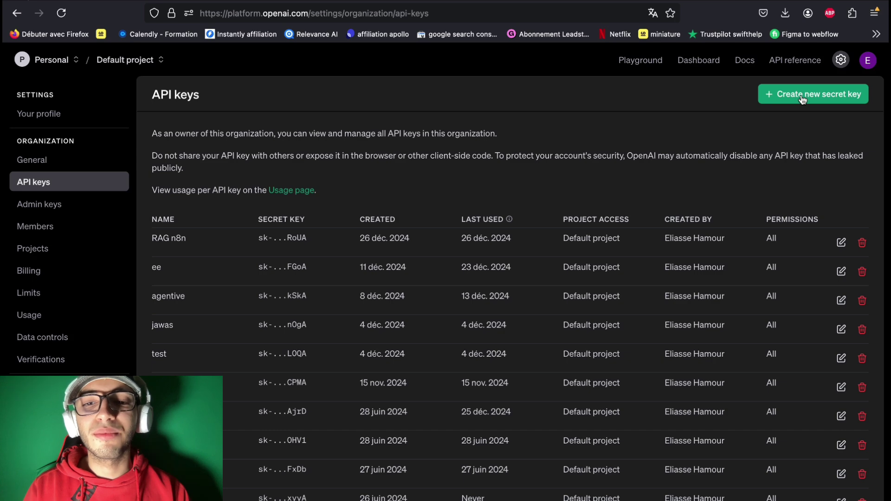
left_click(802, 99)
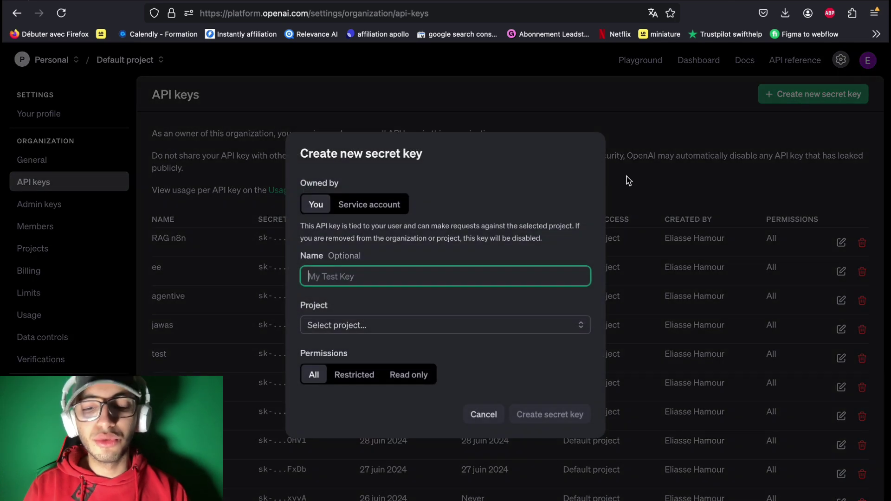
type("testing")
left_click(444, 328)
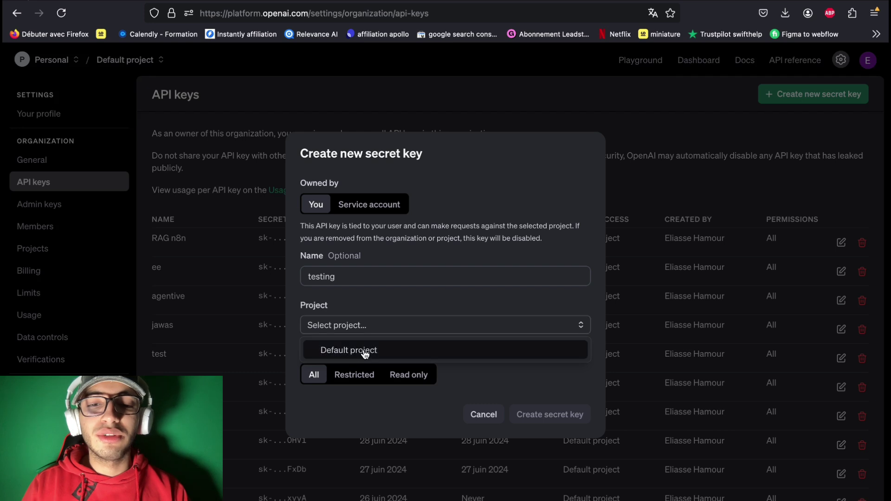
left_click(366, 352)
left_click(530, 412)
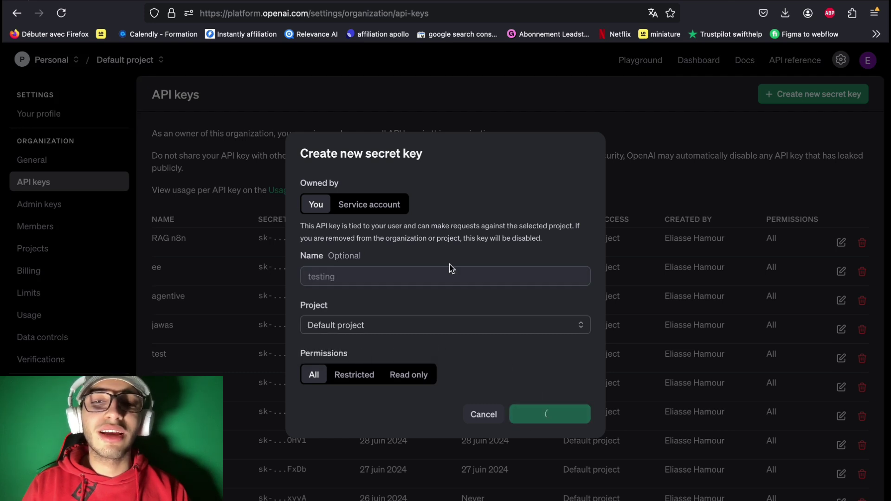
left_click(562, 301)
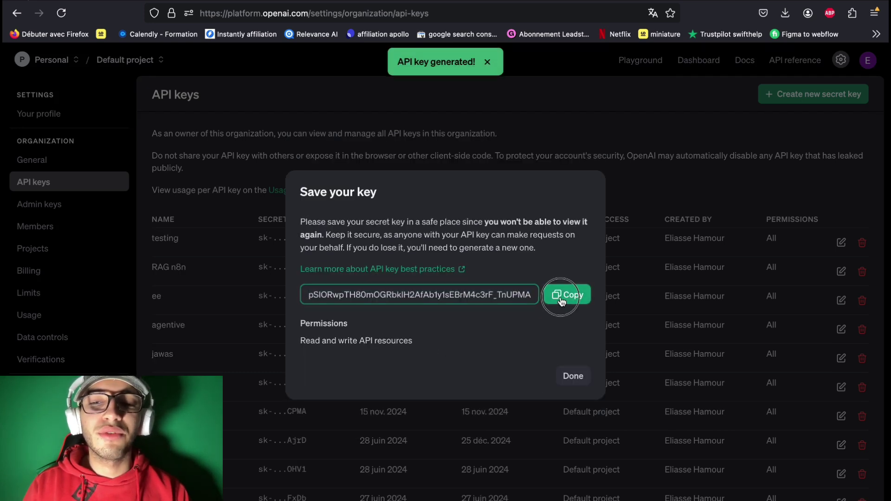
key("ctrl+Tab")
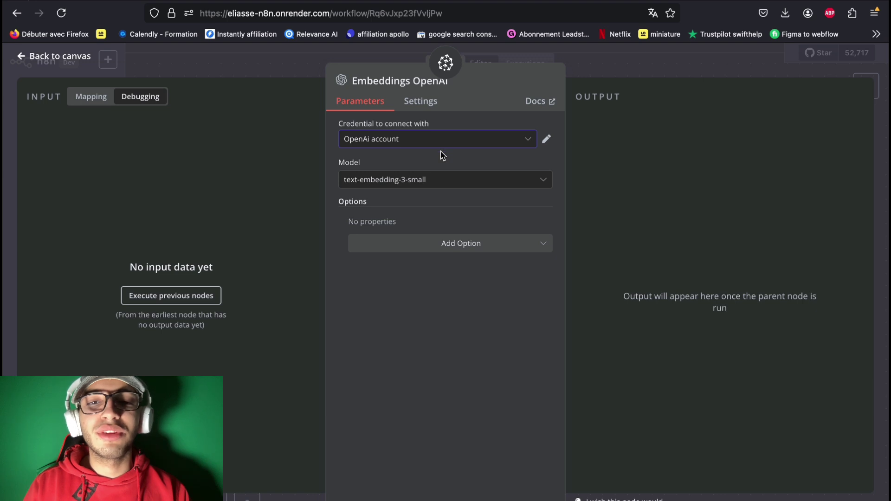
Step: Save a new OpenAI credential with the pasted secret key on the Embeddings OpenAI node
left_click(407, 145)
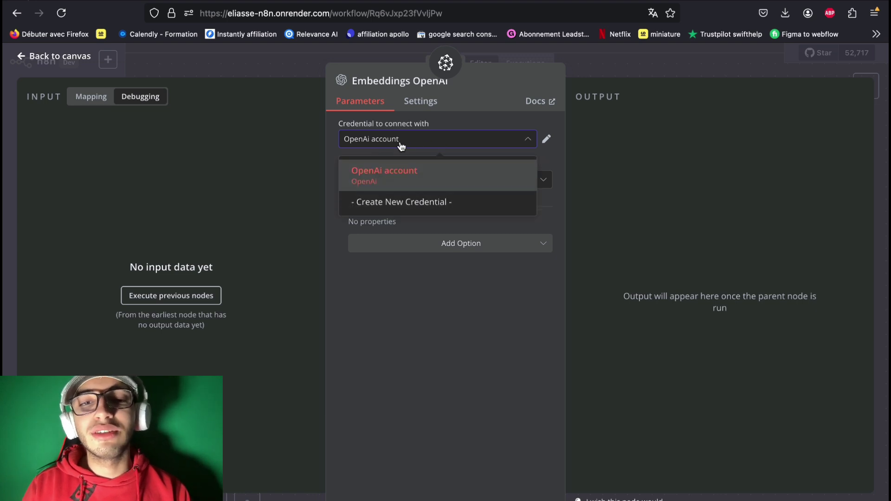
left_click(395, 207)
left_click_drag(400, 209, 249, 207)
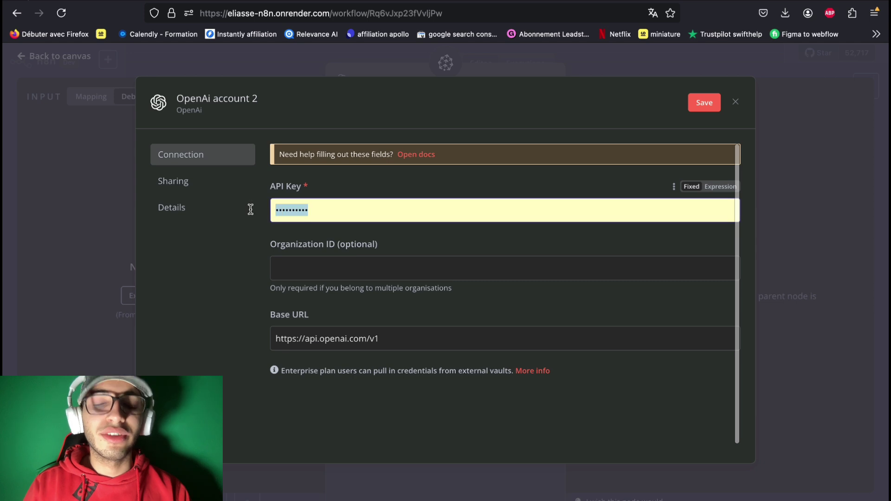
key("super+v")
left_click(704, 103)
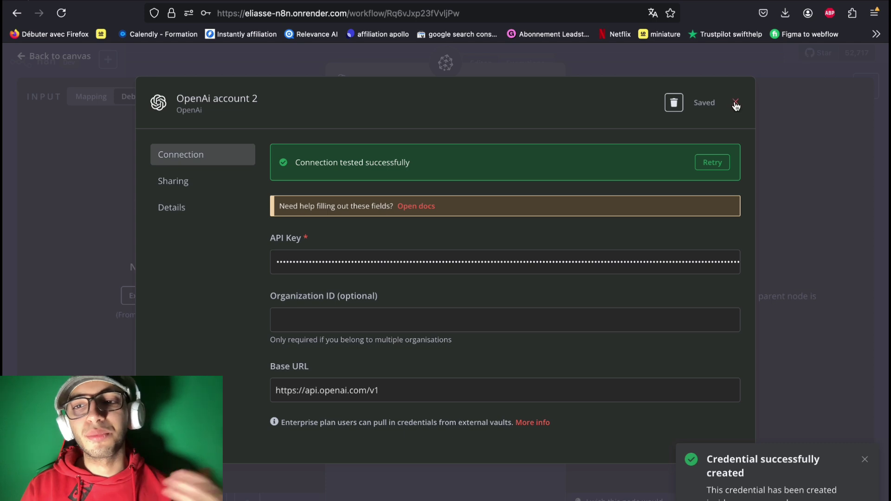
left_click(736, 103)
left_click(77, 57)
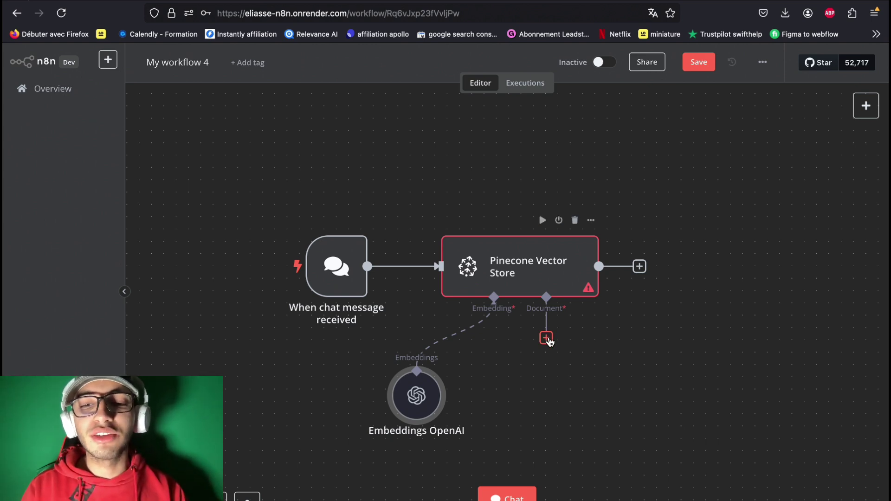
Step: Connect a Default Data Loader with Type of Data set to Binary to the Pinecone Document input
left_click(546, 338)
left_click(743, 134)
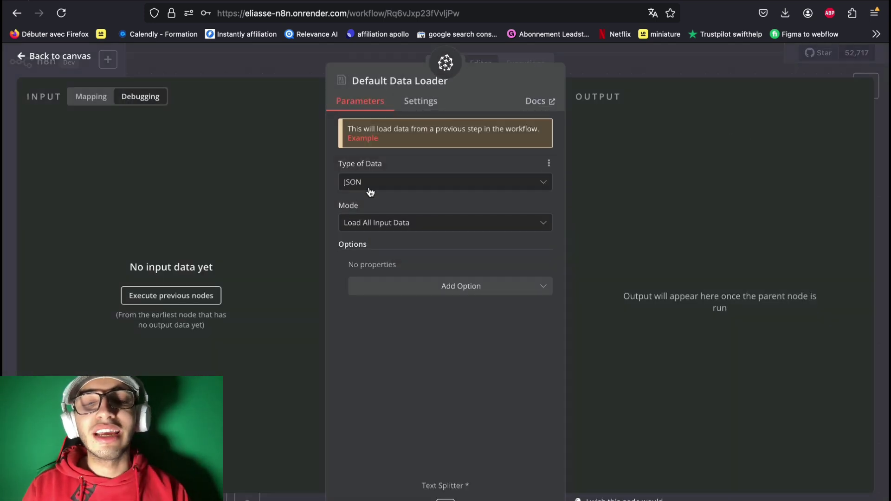
left_click(371, 187)
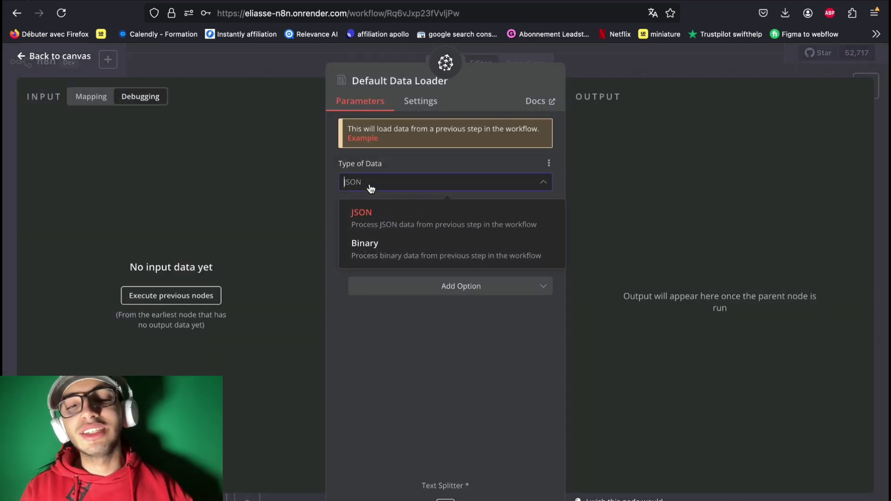
left_click(381, 254)
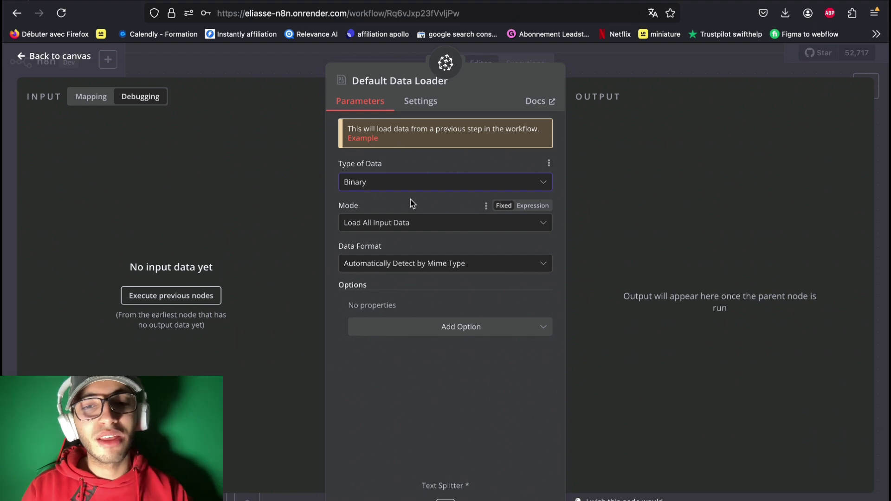
left_click(58, 59)
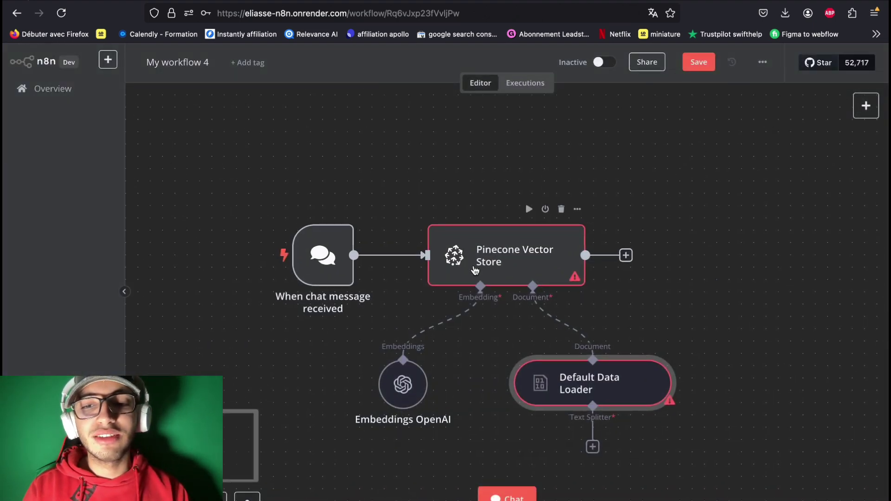
scroll(620, 313, "down", 3)
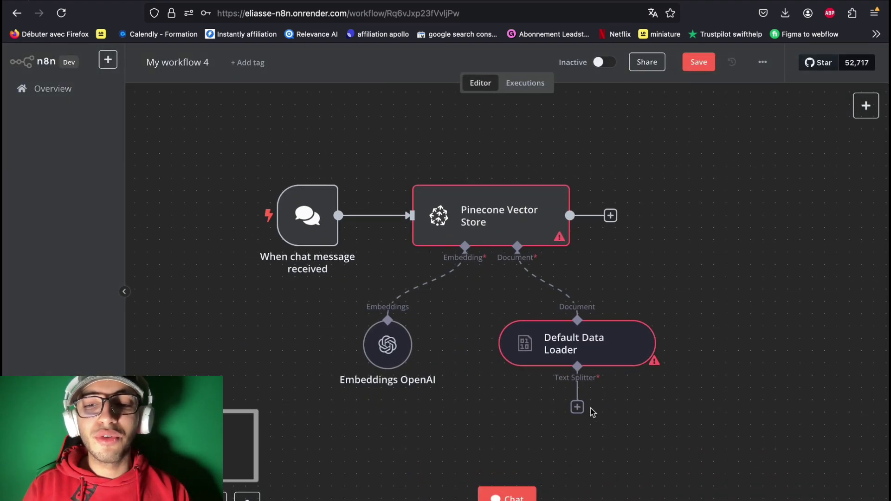
Step: Add a Recursive Character Text Splitter to the Default Data Loader and open the test chat
scroll(585, 411, "down", 1)
left_click(583, 394)
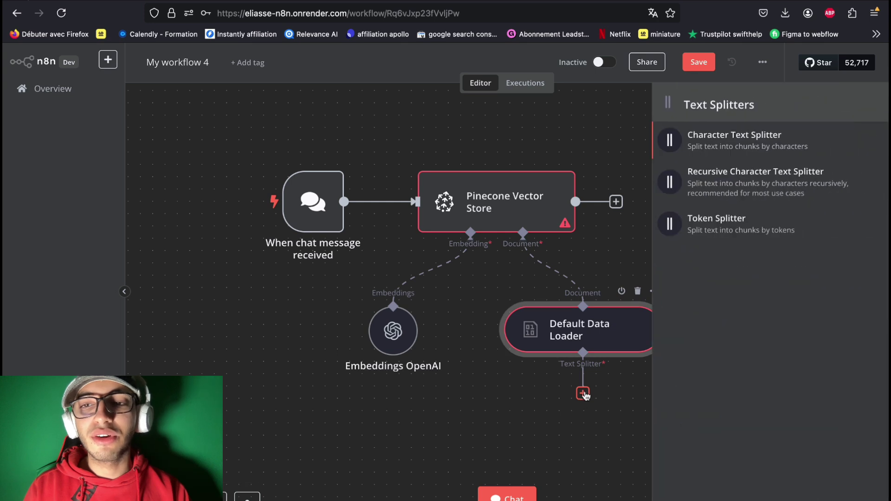
left_click(750, 182)
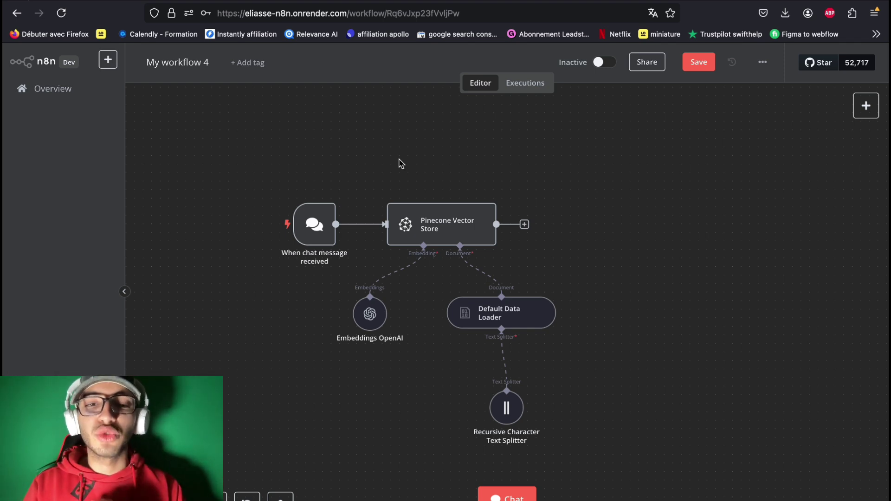
left_click(517, 498)
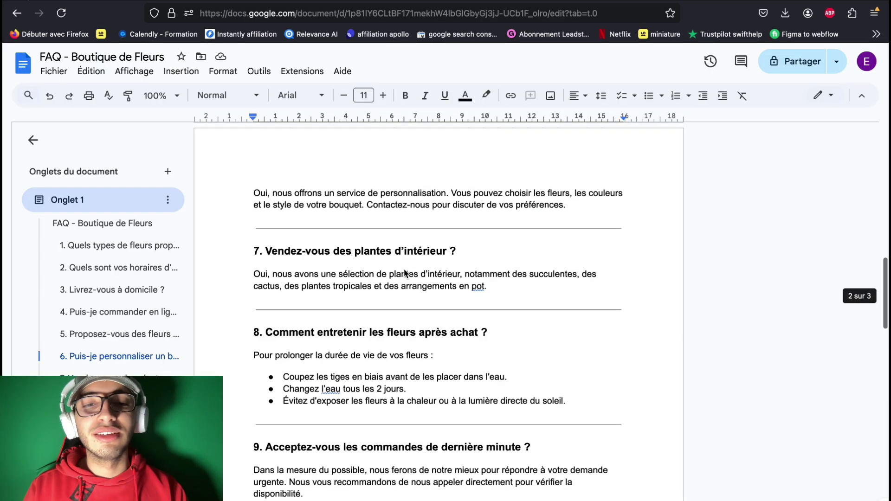
scroll(404, 273, "up", 15)
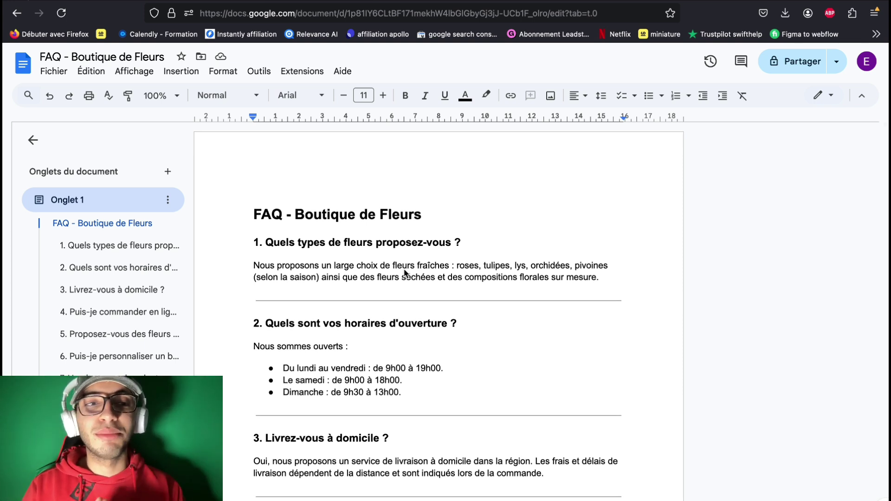
Step: Download the FAQ - Boutique de Fleurs doc via Fichier > Télécharger > Document PDF (.pdf)
left_click(53, 72)
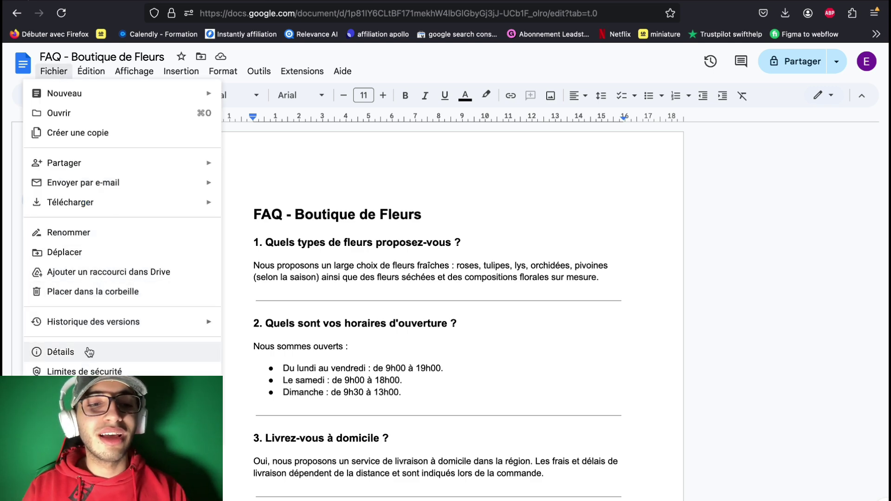
mouse_move(95, 210)
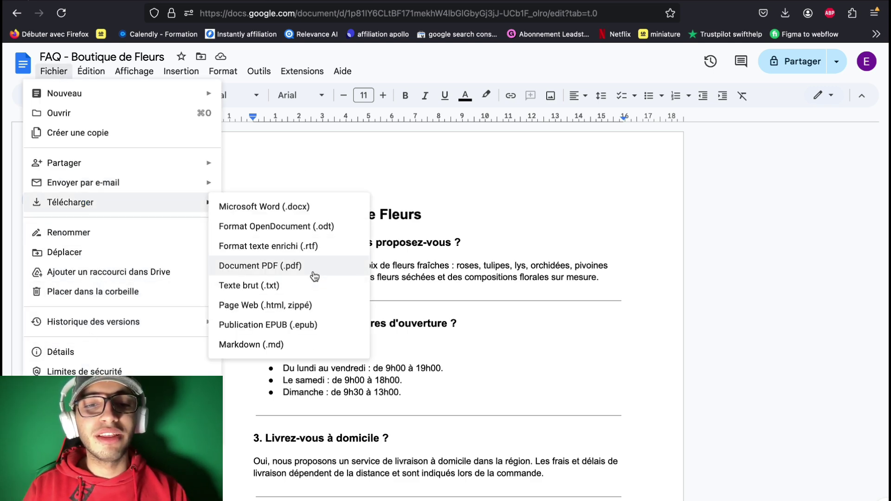
left_click(312, 272)
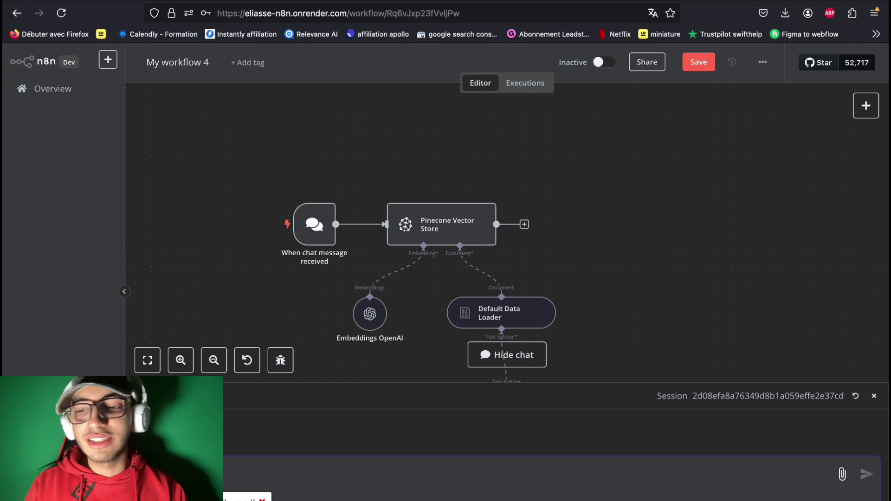
Step: Send the FAQ PDF through the chat with a message asking to add it to the database
type("t")
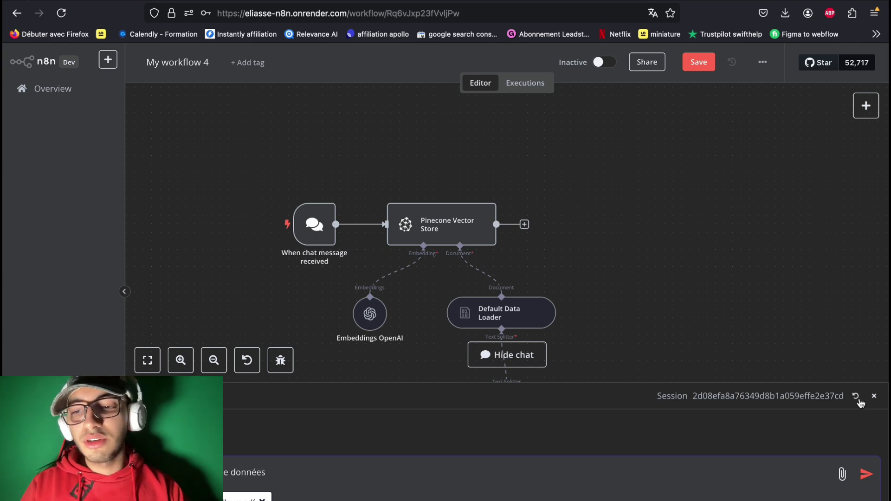
left_click(867, 475)
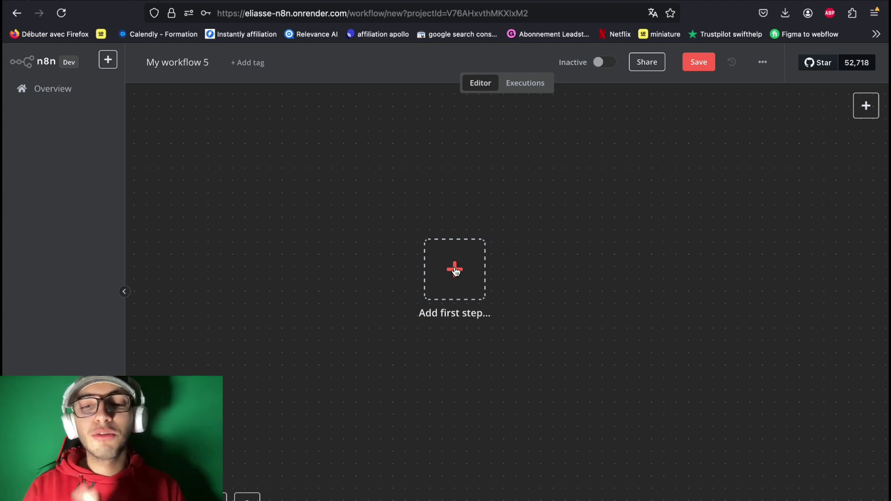
Step: Start the new workflow with an On chat message trigger wired into an AI Agent node
left_click(455, 272)
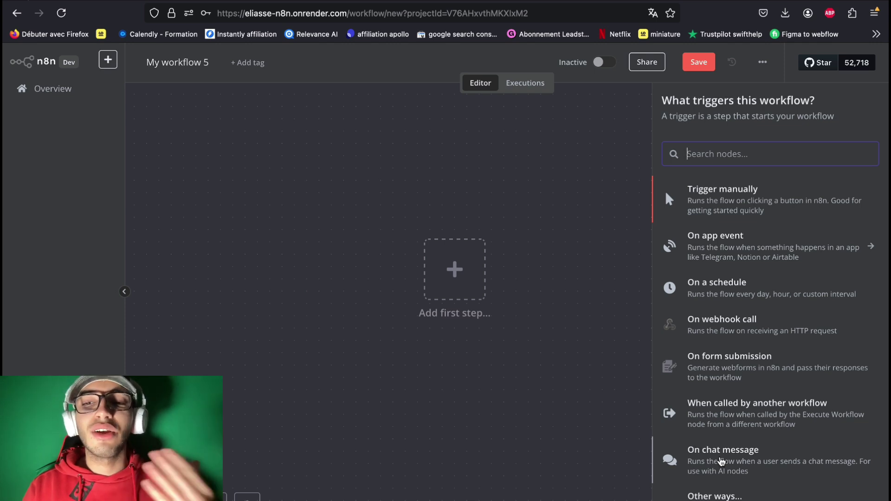
left_click(720, 461)
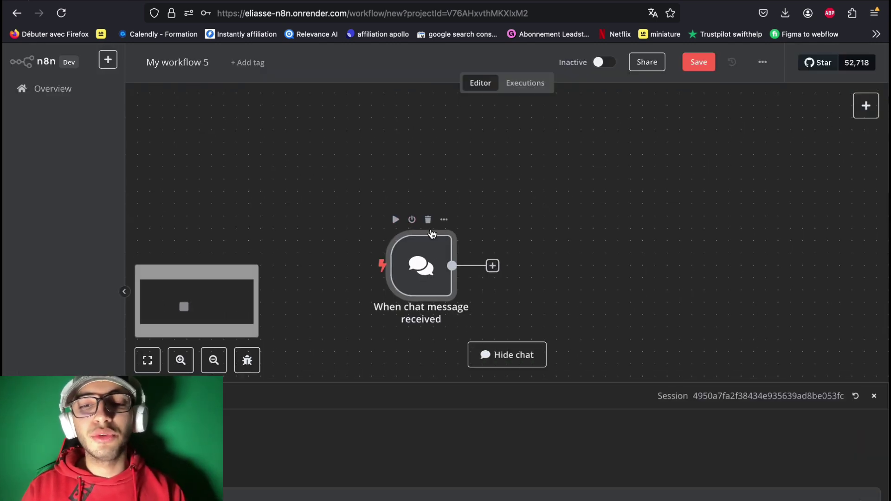
left_click(493, 266)
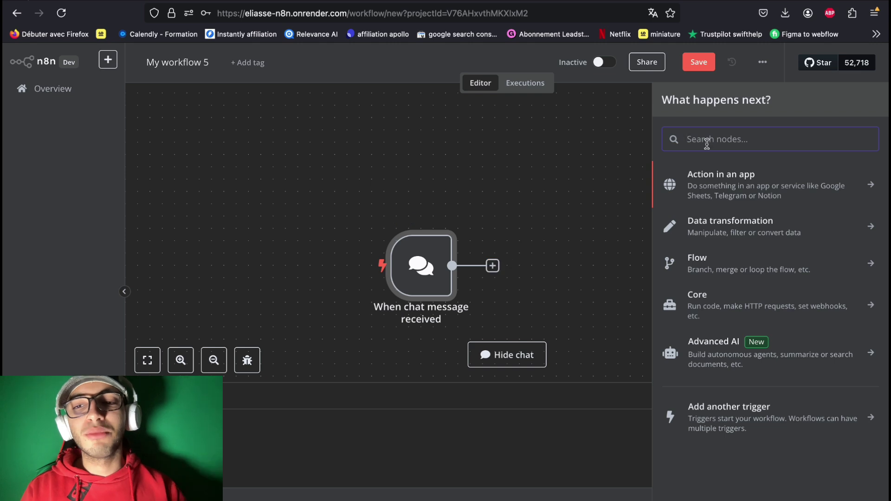
type("ai agent")
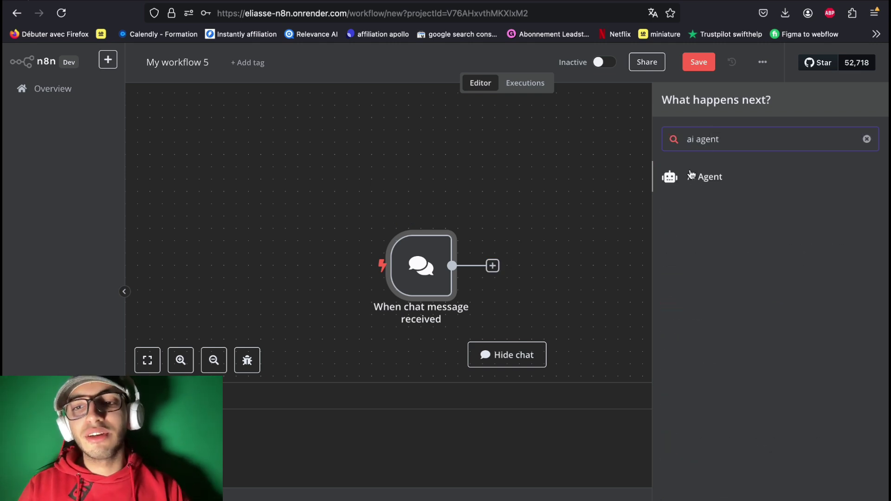
left_click(693, 179)
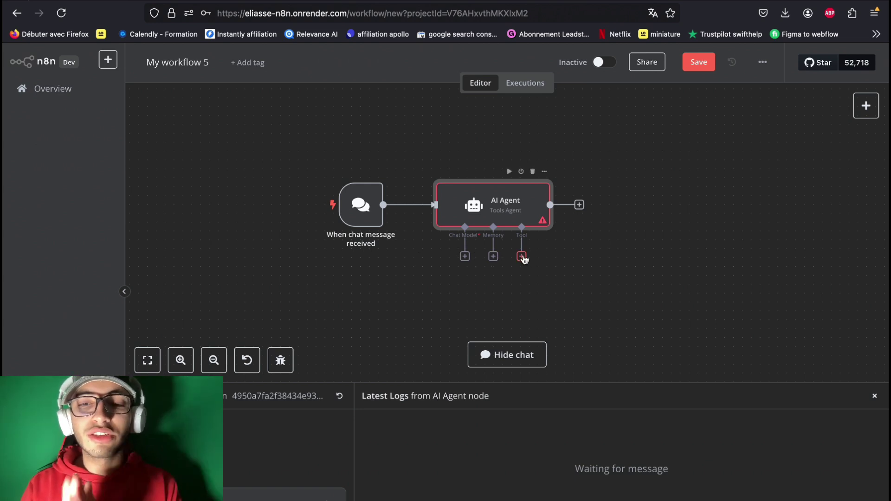
Step: Attach an OpenAI Chat Model (gpt-4o-mini) to the AI Agent's chat model input
left_click(465, 257)
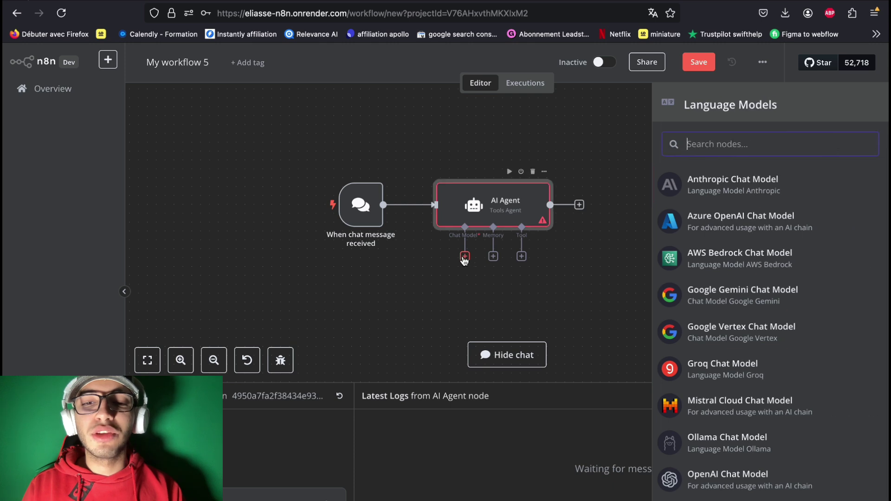
left_click(791, 485)
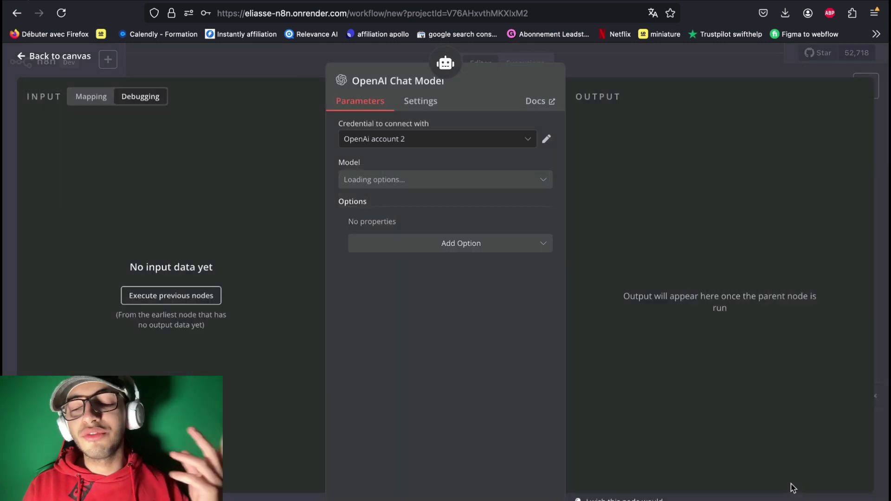
left_click(64, 56)
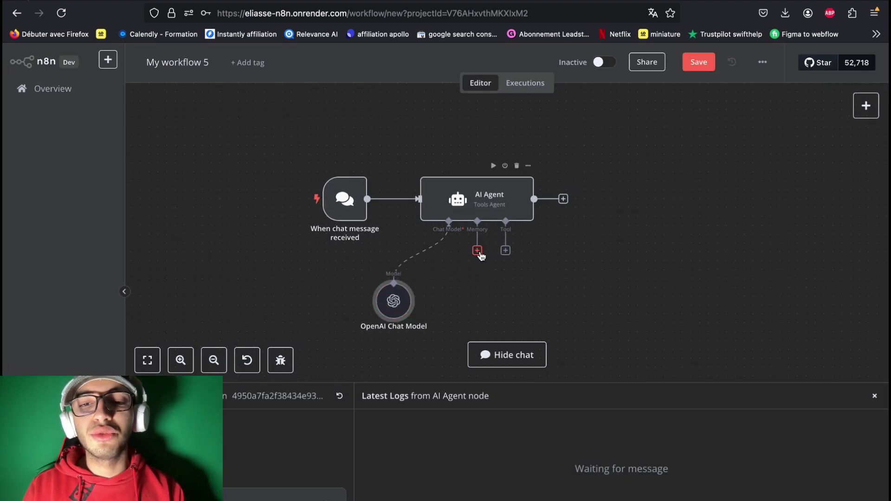
Step: Give the AI Agent a Window Buffer Memory
left_click(479, 251)
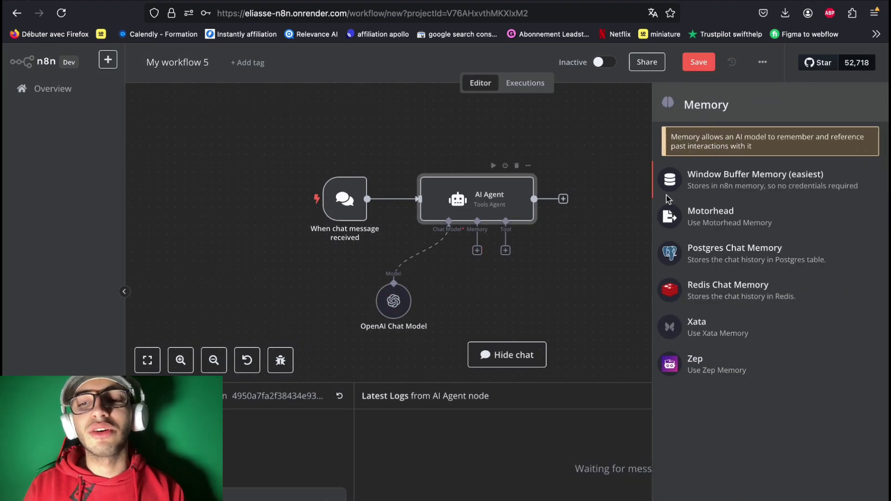
left_click(730, 185)
key("Escape")
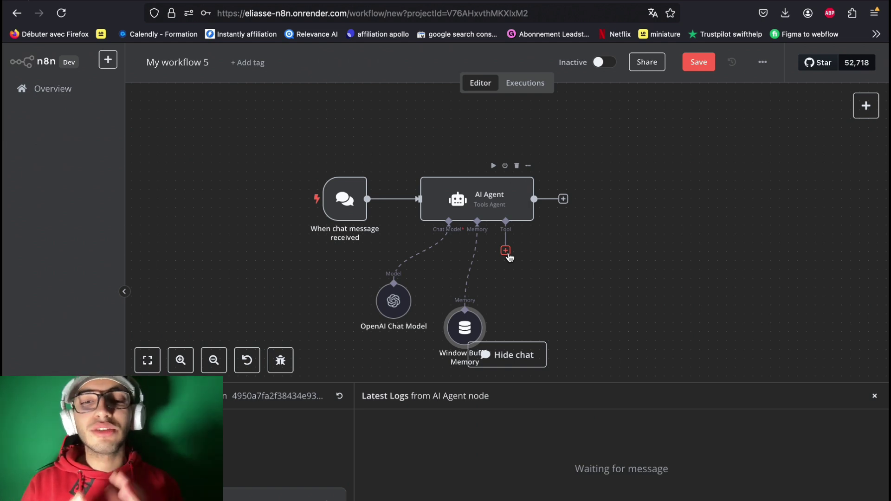
Step: Add a Vector Store Tool to the AI Agent's tool input
left_click(506, 251)
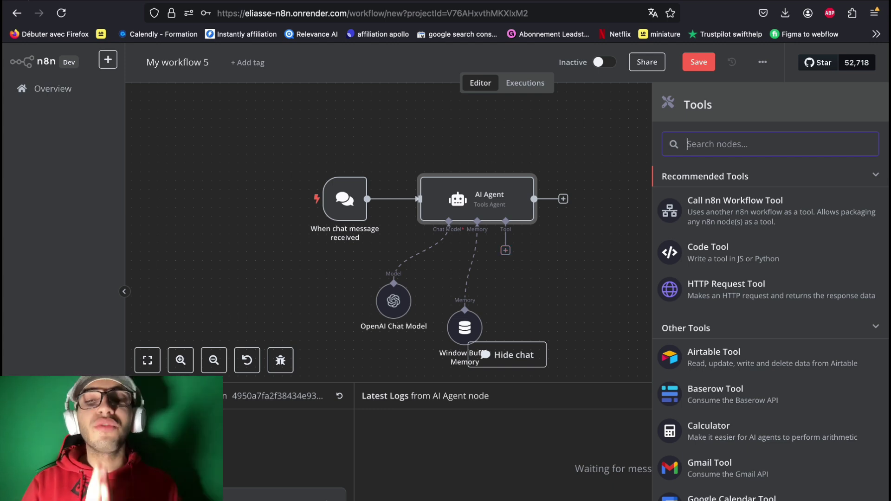
type("vector")
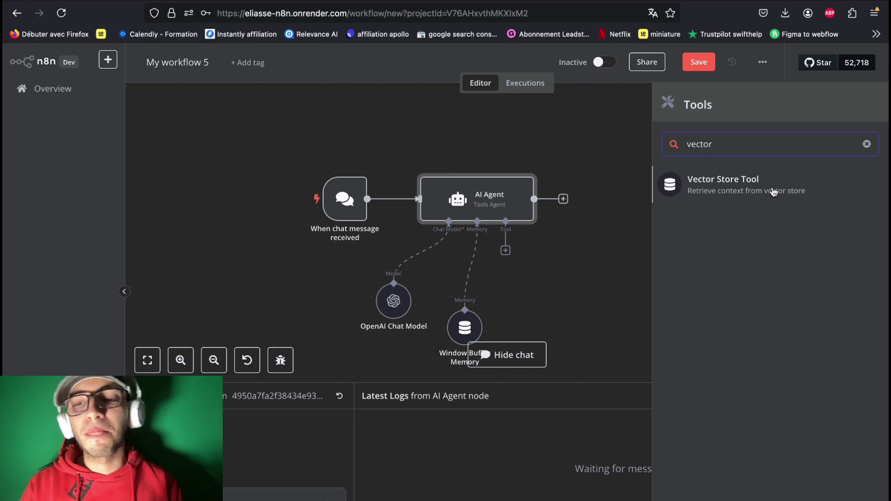
left_click(774, 192)
left_click(60, 56)
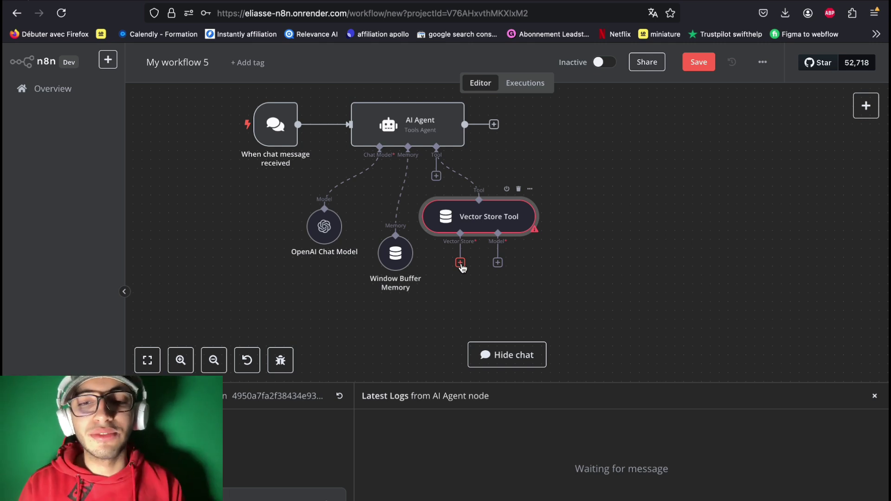
Step: Back the Vector Store Tool with a Pinecone Vector Store using the 'testing' index
left_click(461, 264)
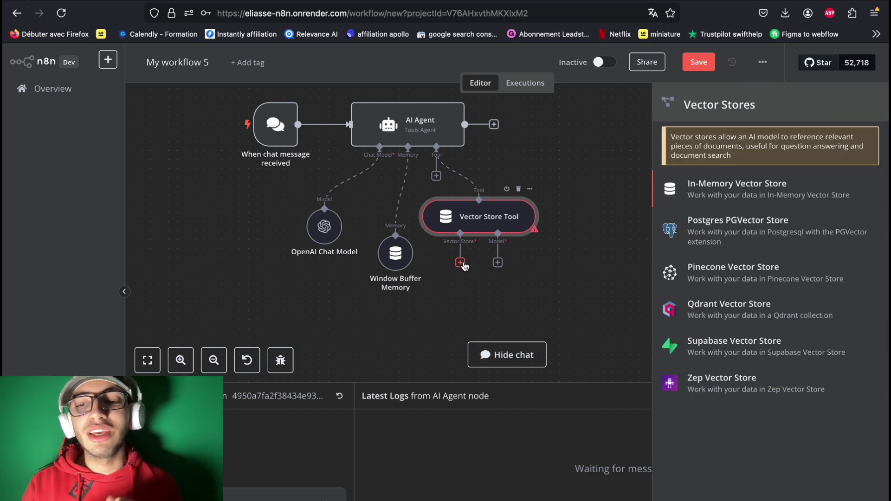
left_click(808, 275)
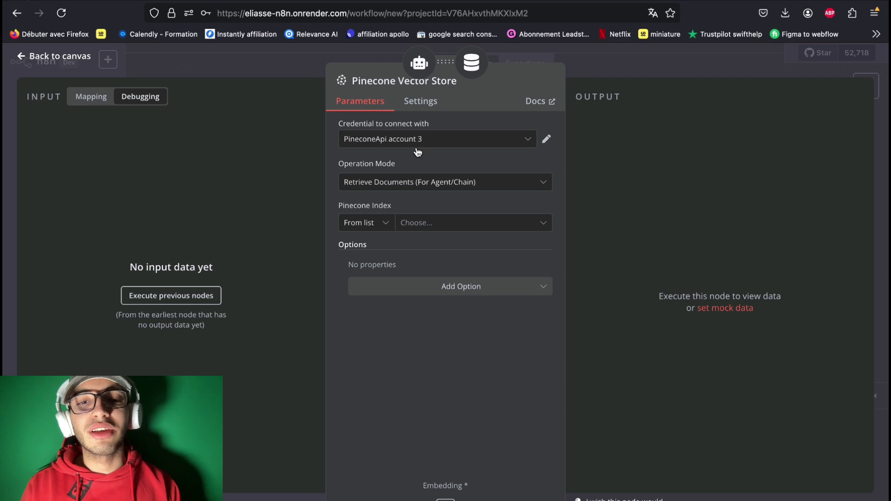
left_click(443, 227)
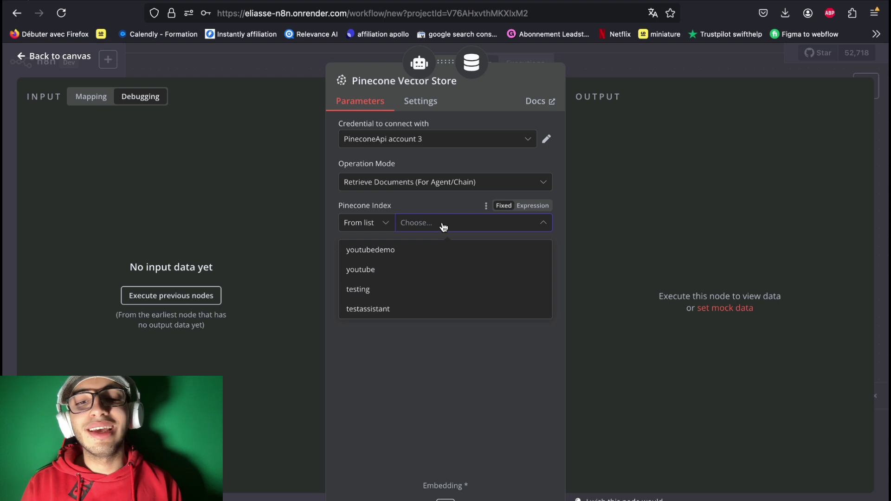
left_click(398, 294)
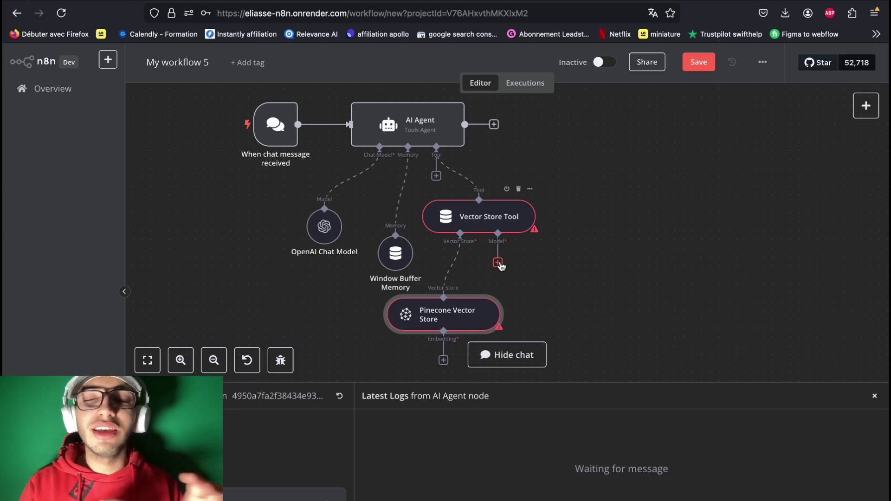
Step: Give the Vector Store Tool its own OpenAI Chat Model (gpt-4o-mini)
left_click(498, 263)
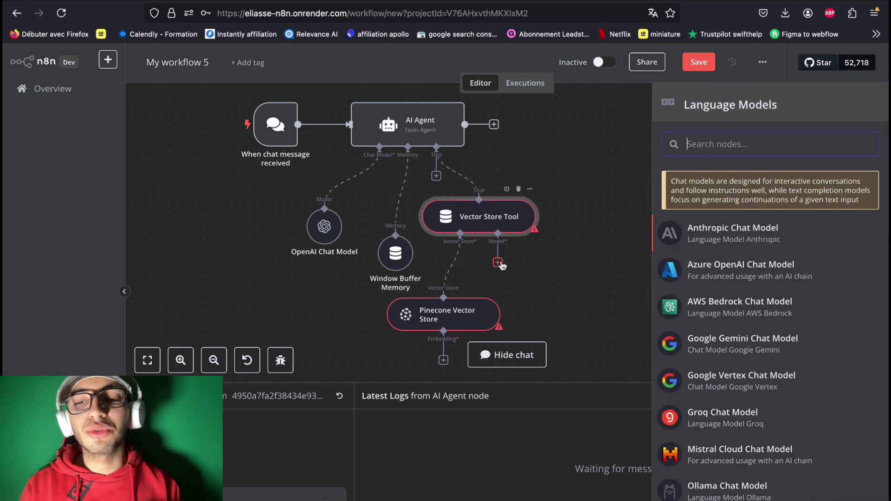
scroll(743, 402, "down", 3)
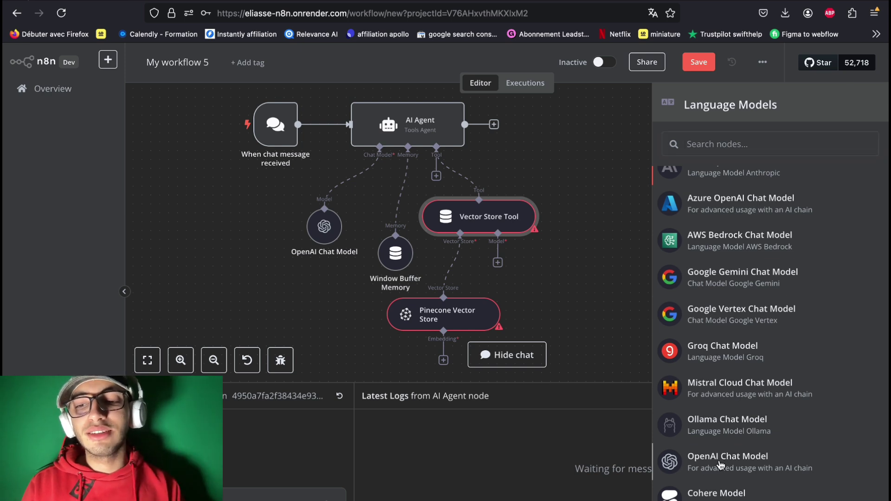
left_click(721, 465)
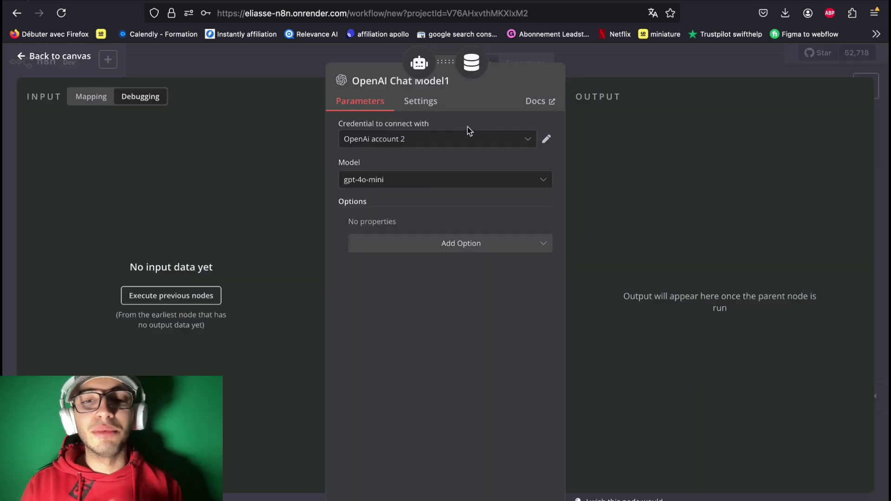
Step: Connect Embeddings OpenAI (text-embedding-3-small) to the Pinecone Vector Store
left_click(83, 65)
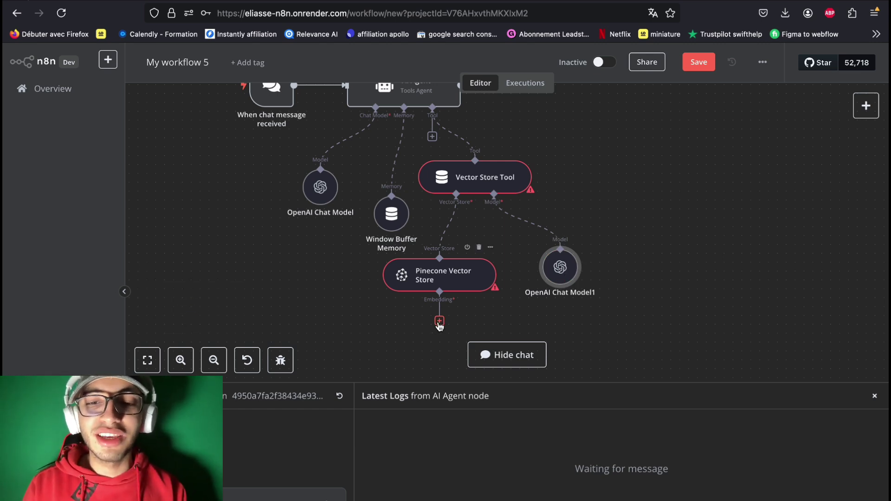
left_click(440, 321)
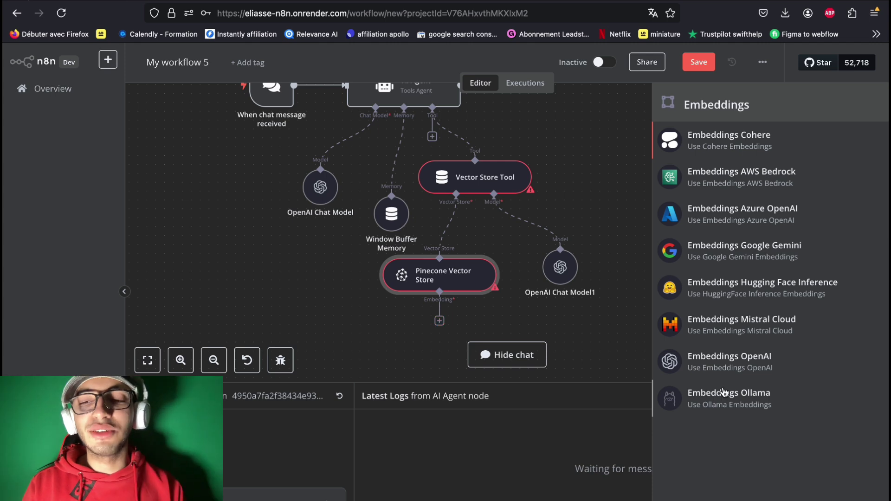
left_click(744, 368)
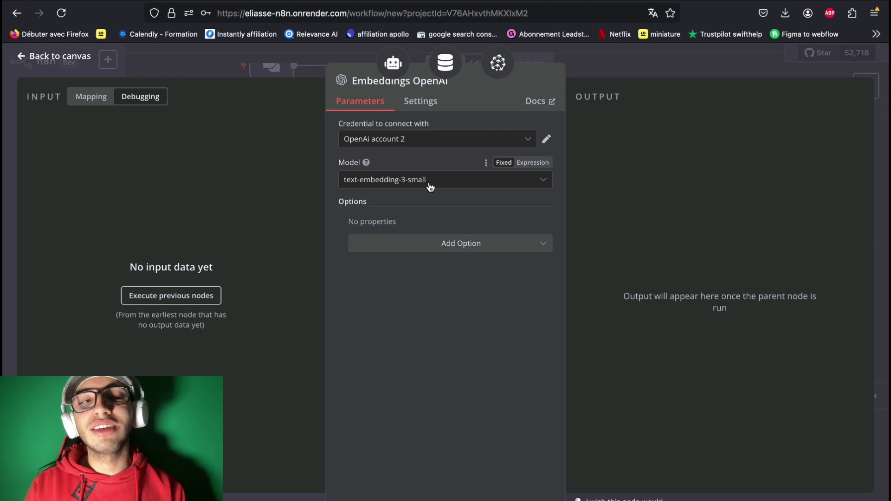
Step: Name the Vector Store Tool 'tes' so its required settings are complete
key("Escape")
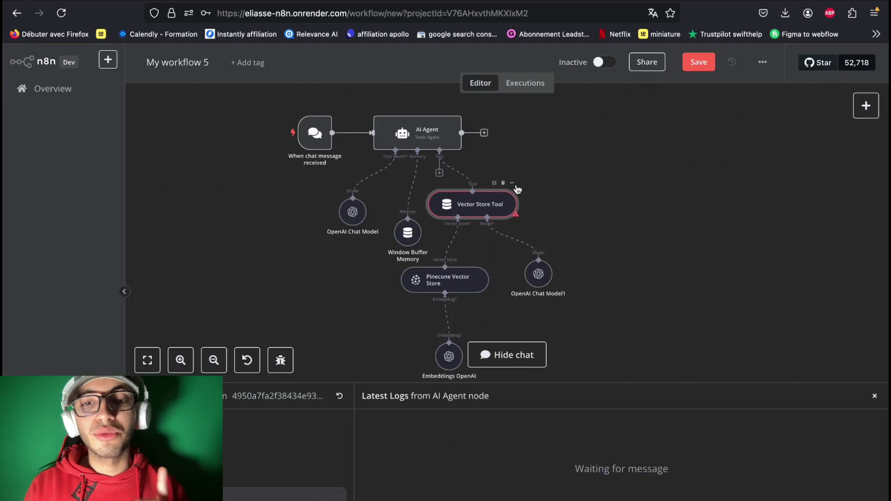
left_click(512, 183)
left_click(532, 204)
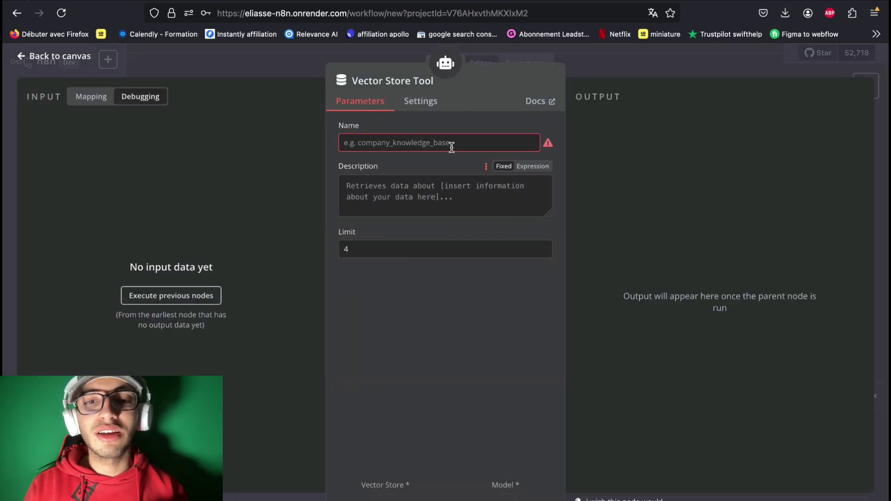
left_click(425, 143)
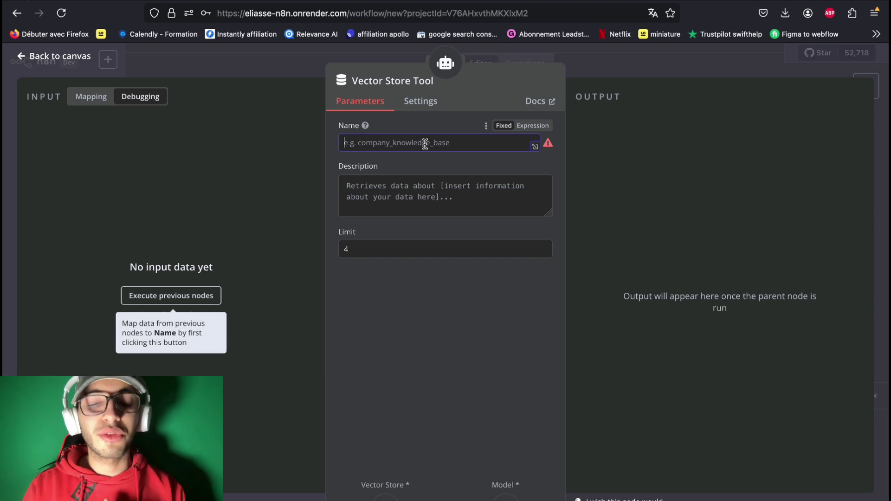
type("tes")
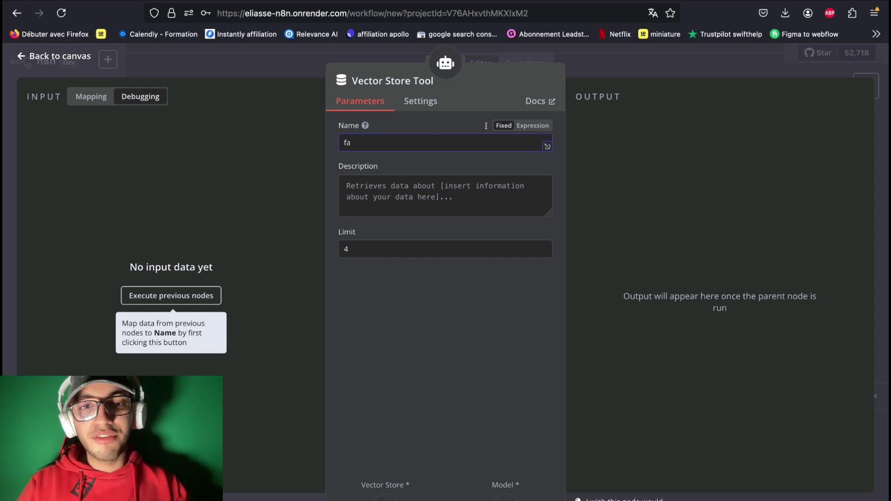
key("Escape")
scroll(379, 246, "down", 2)
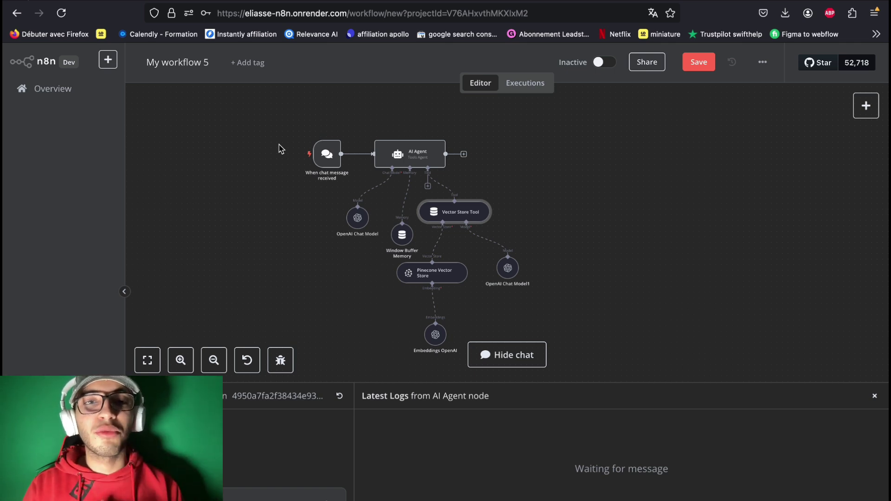
Step: Copy the heading '2. Quels sont vos horaires d'ouverture ?' from the FAQ - Boutique de Fleurs document
key("ctrl+Tab")
scroll(420, 309, "down", 3)
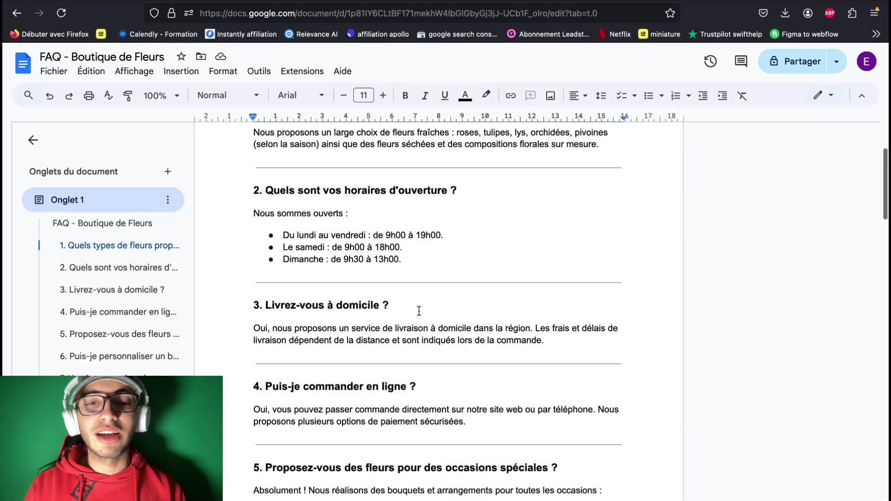
left_click_drag(259, 190, 473, 181)
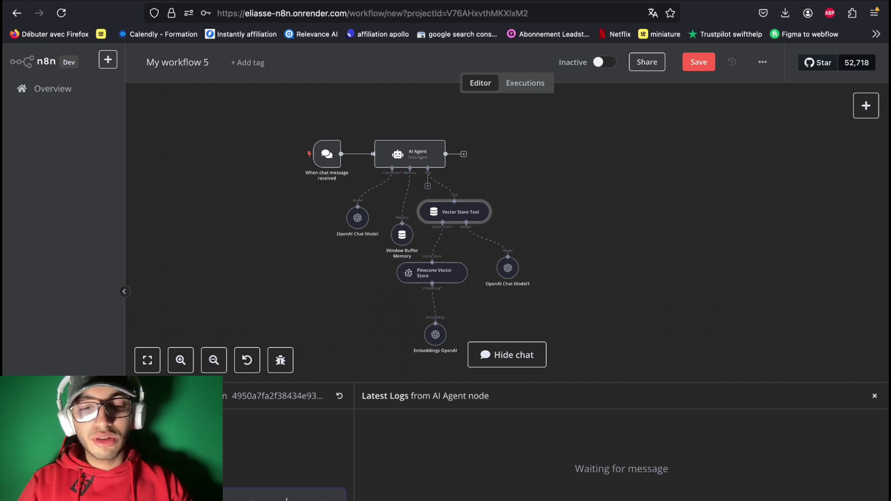
Step: Ask the agent the opening-hours question and compare its answer with the FAQ's listed hours
key("super+v")
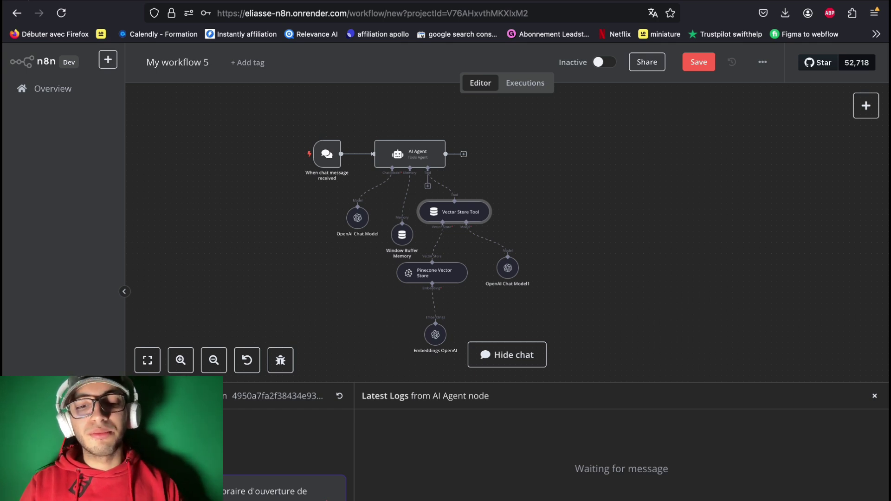
key("Return")
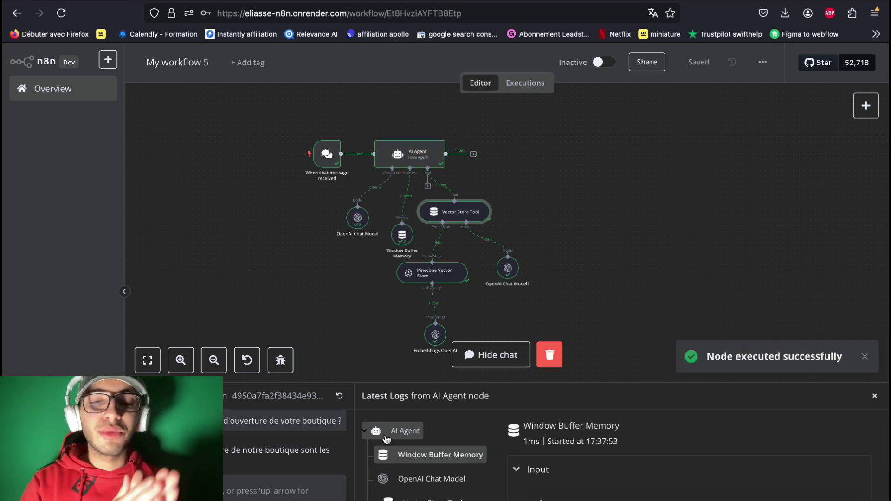
scroll(288, 448, "down", 5)
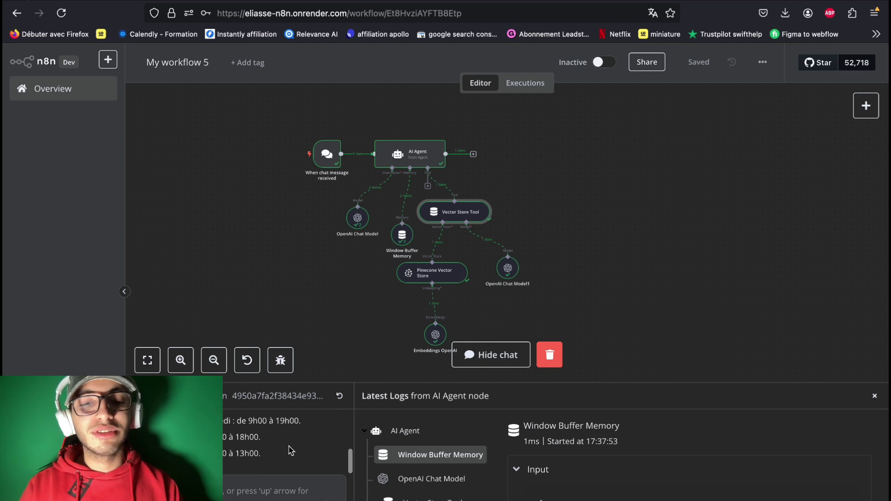
left_click_drag(243, 425, 256, 452)
key("alt+Tab")
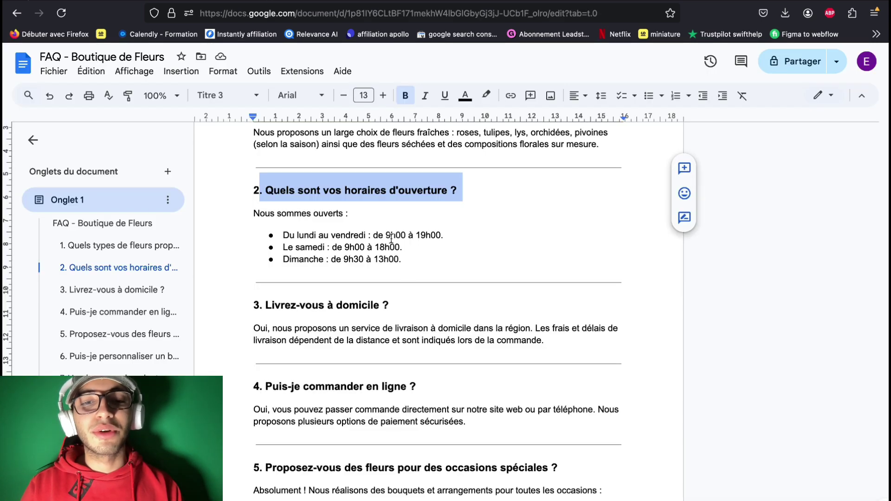
left_click_drag(328, 237, 392, 264)
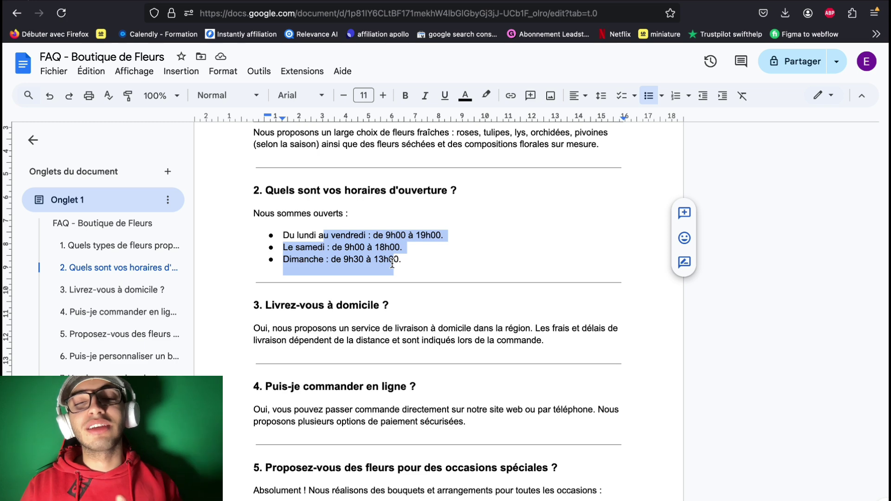